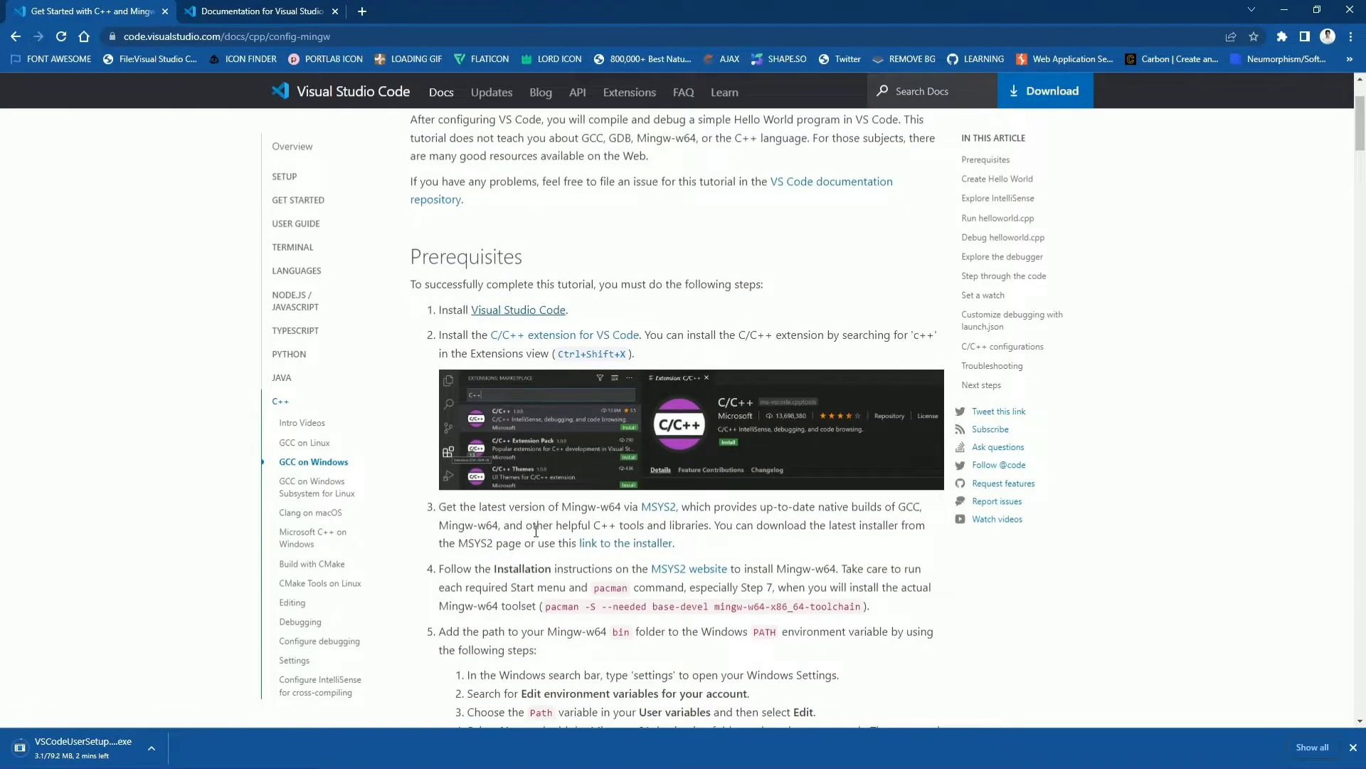
- Download the MSYS2 installer through the direct installer link in the prerequisites and open the browser's download list
{"action": "left_click", "coordinate": [611, 544]}
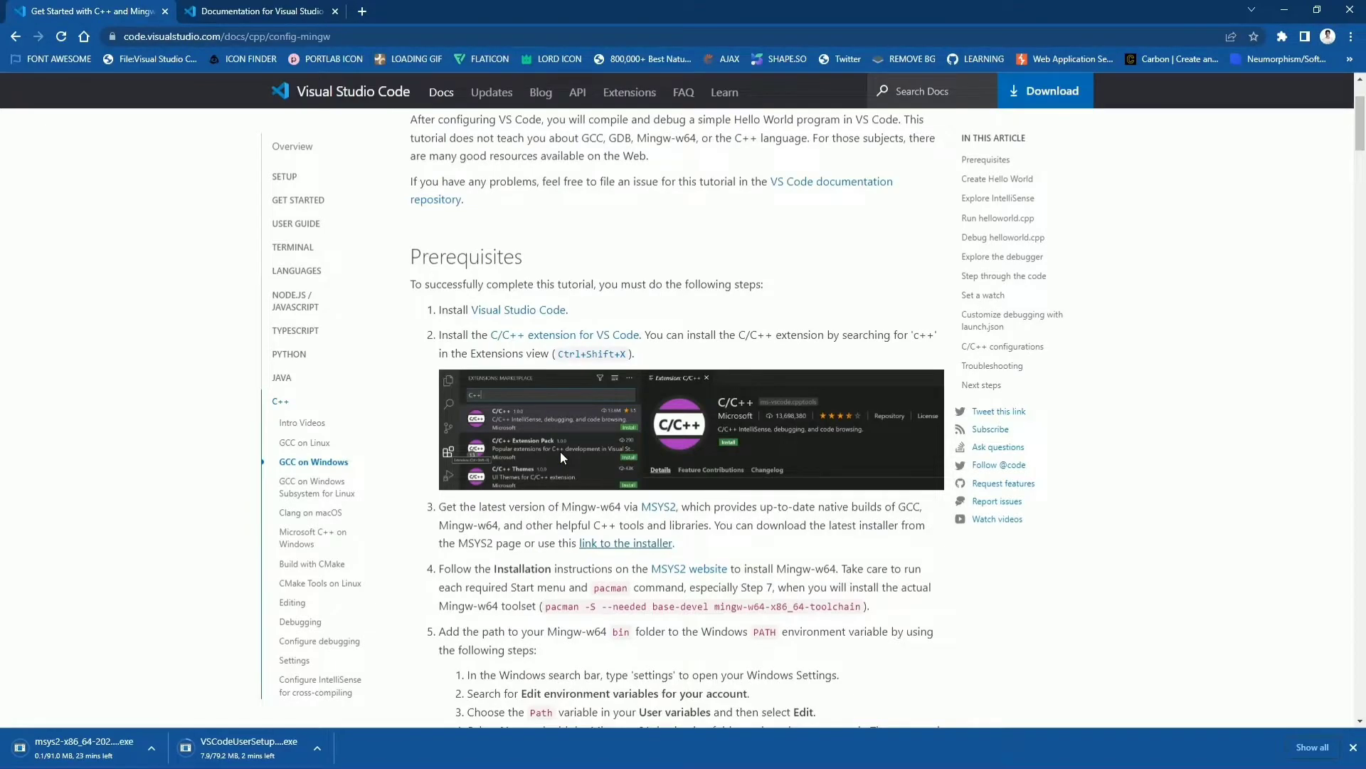
{"action": "key", "text": "ctrl+j"}
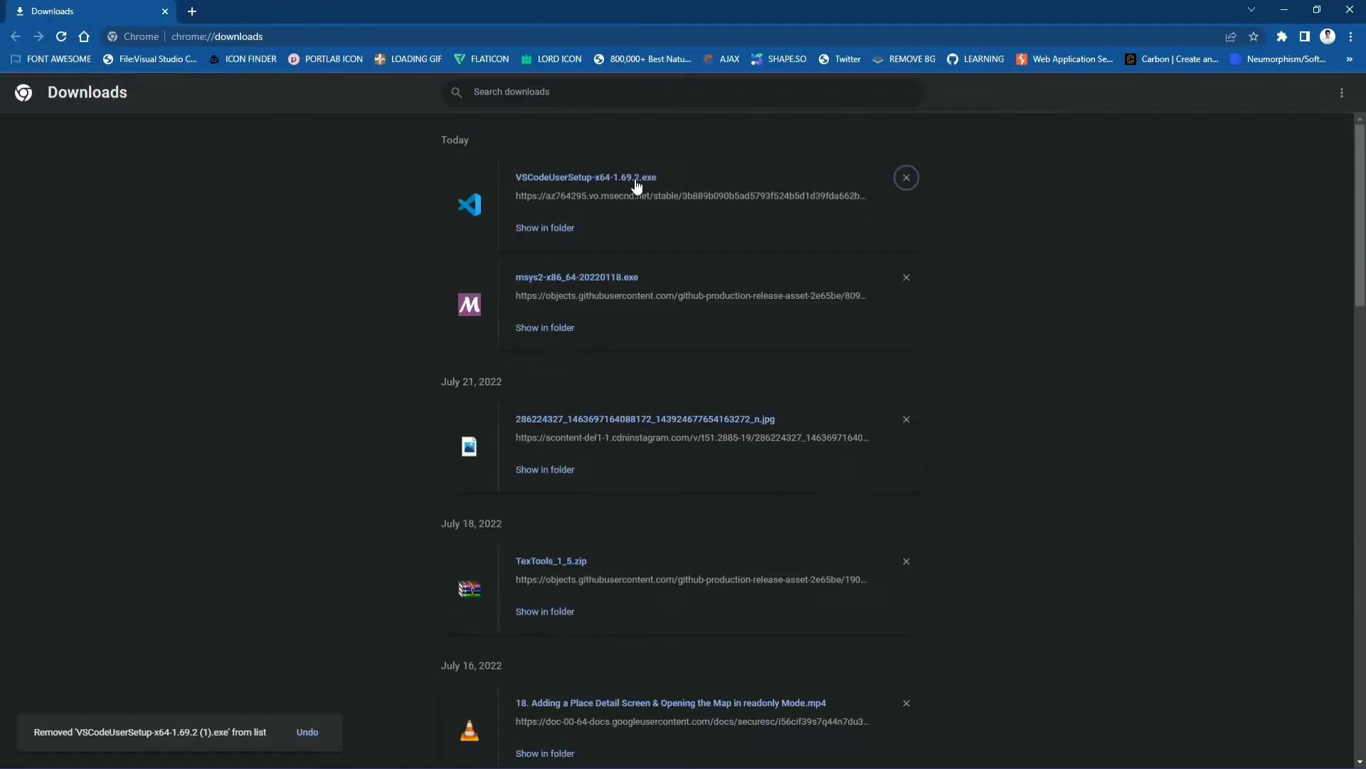
- Launch VSCodeUserSetup-x64-1.69.2.exe from the downloads and accept the license agreement
{"action": "left_click", "coordinate": [634, 183]}
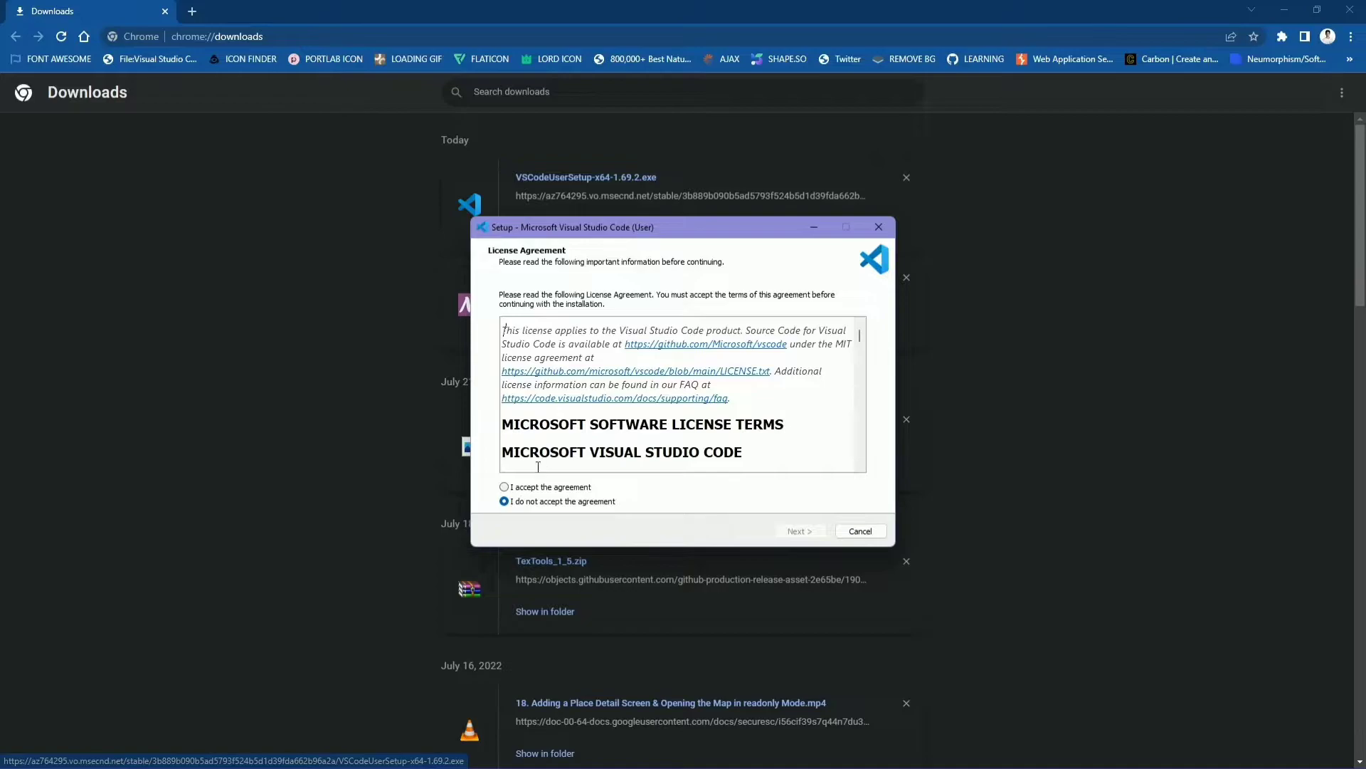
{"action": "left_click", "coordinate": [548, 487]}
{"action": "left_click", "coordinate": [795, 530]}
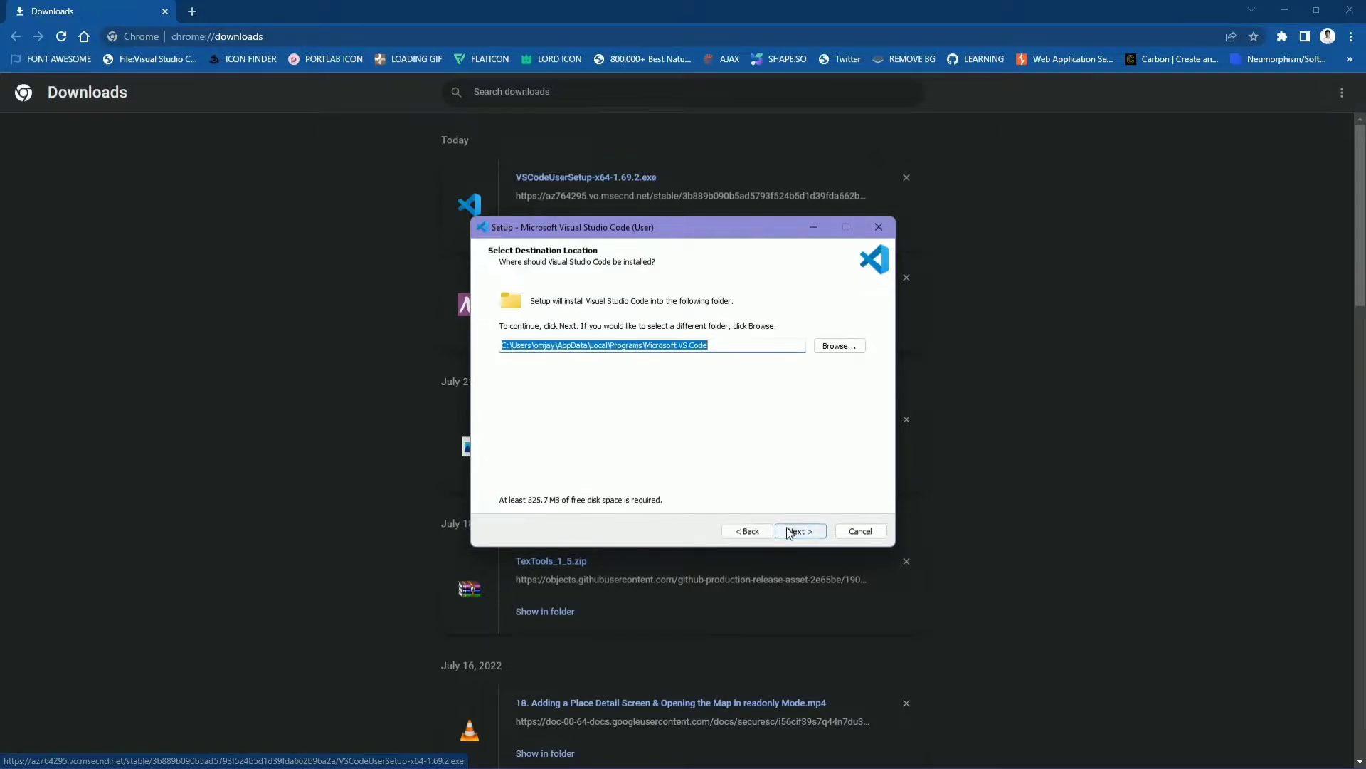
- Set the Visual Studio Code install location to F:\SOFTWARE\Microsoft VS Code and agree to use the existing folder
{"action": "left_click", "coordinate": [837, 346]}
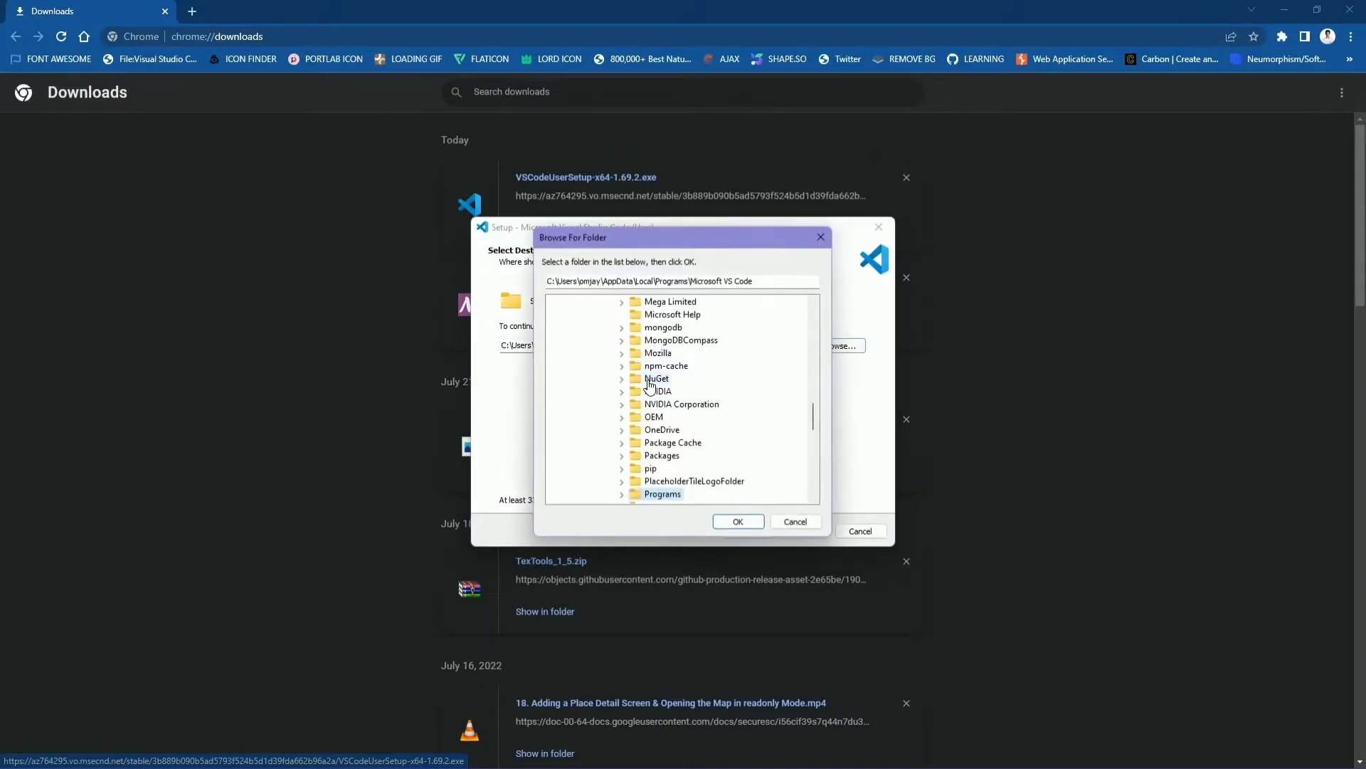
{"action": "scroll", "coordinate": [686, 447], "scroll_direction": "down", "scroll_amount": 5}
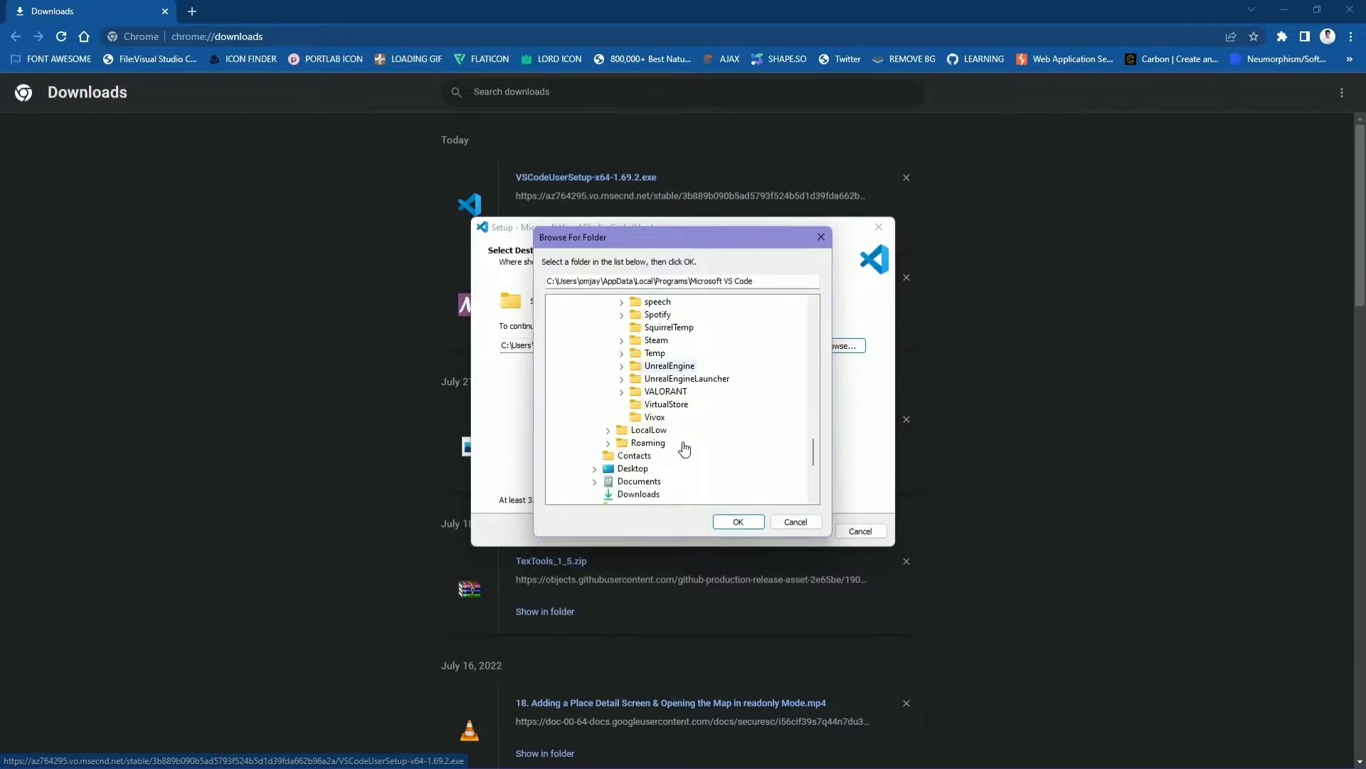
{"action": "scroll", "coordinate": [647, 483], "scroll_direction": "up", "scroll_amount": 15}
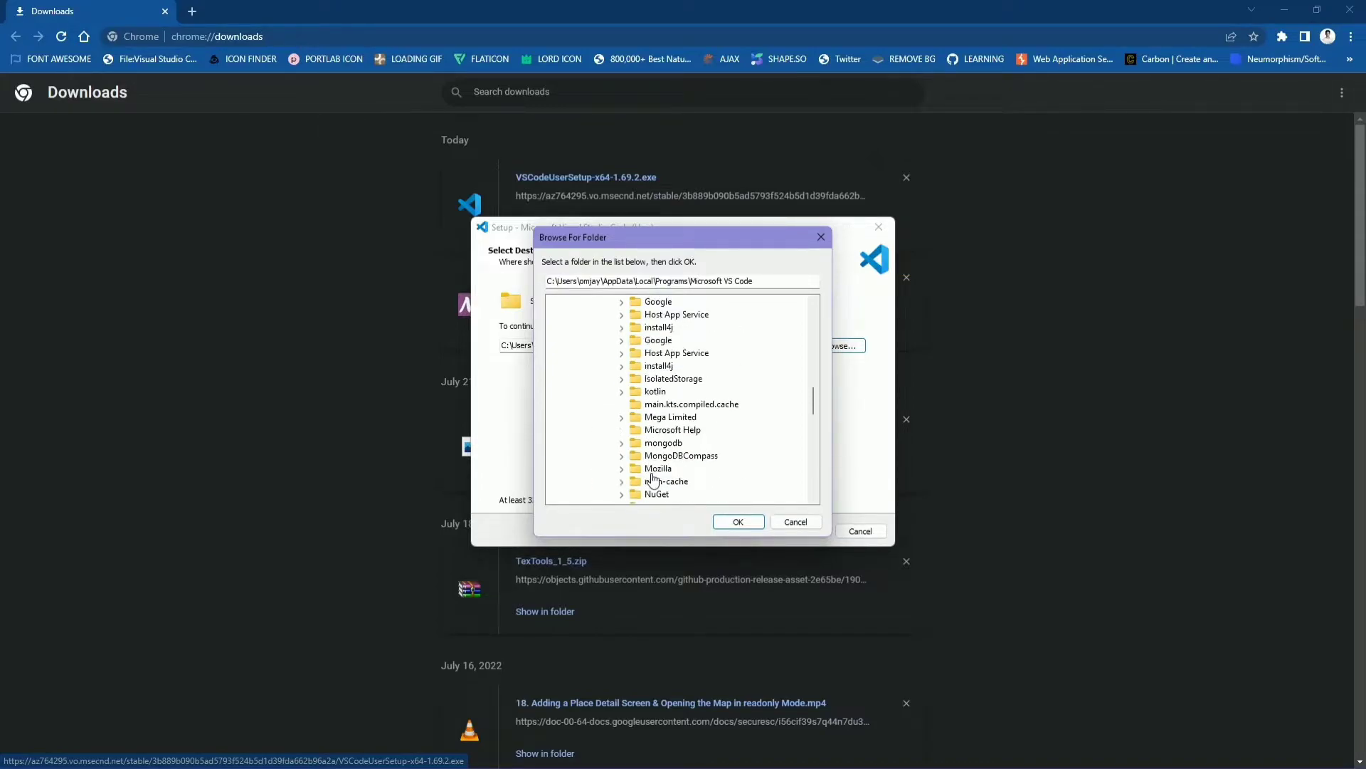
{"action": "scroll", "coordinate": [650, 478], "scroll_direction": "up", "scroll_amount": 4}
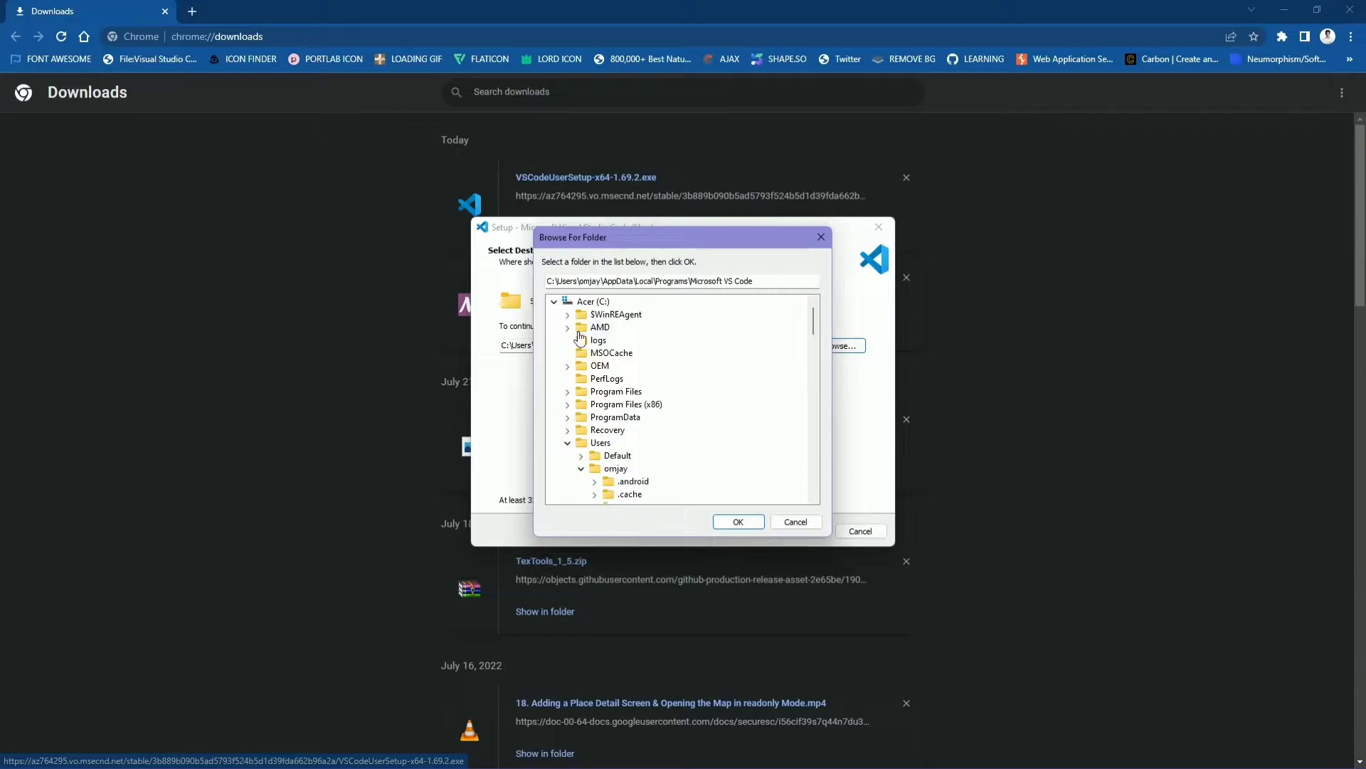
{"action": "left_click", "coordinate": [553, 302]}
{"action": "double_click", "coordinate": [576, 315]}
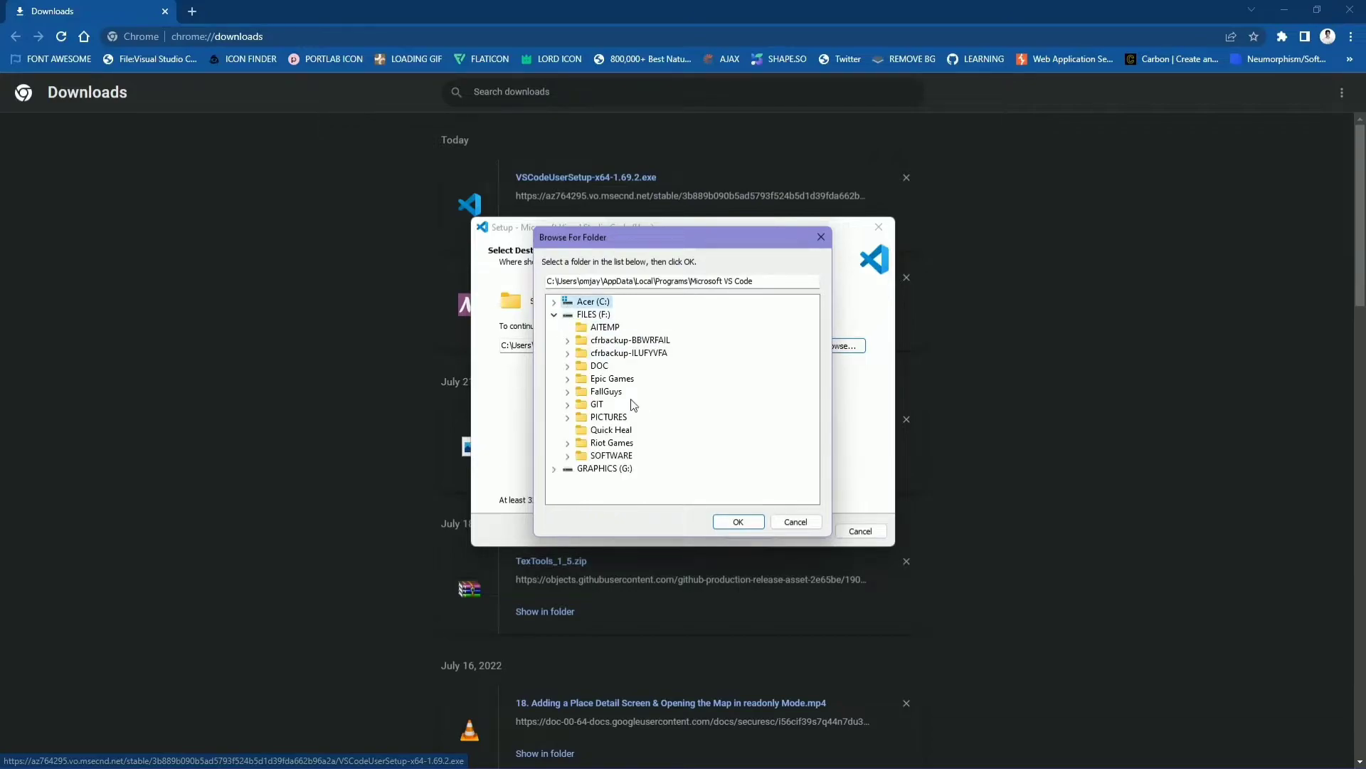
{"action": "left_click", "coordinate": [627, 456]}
{"action": "left_click", "coordinate": [739, 522]}
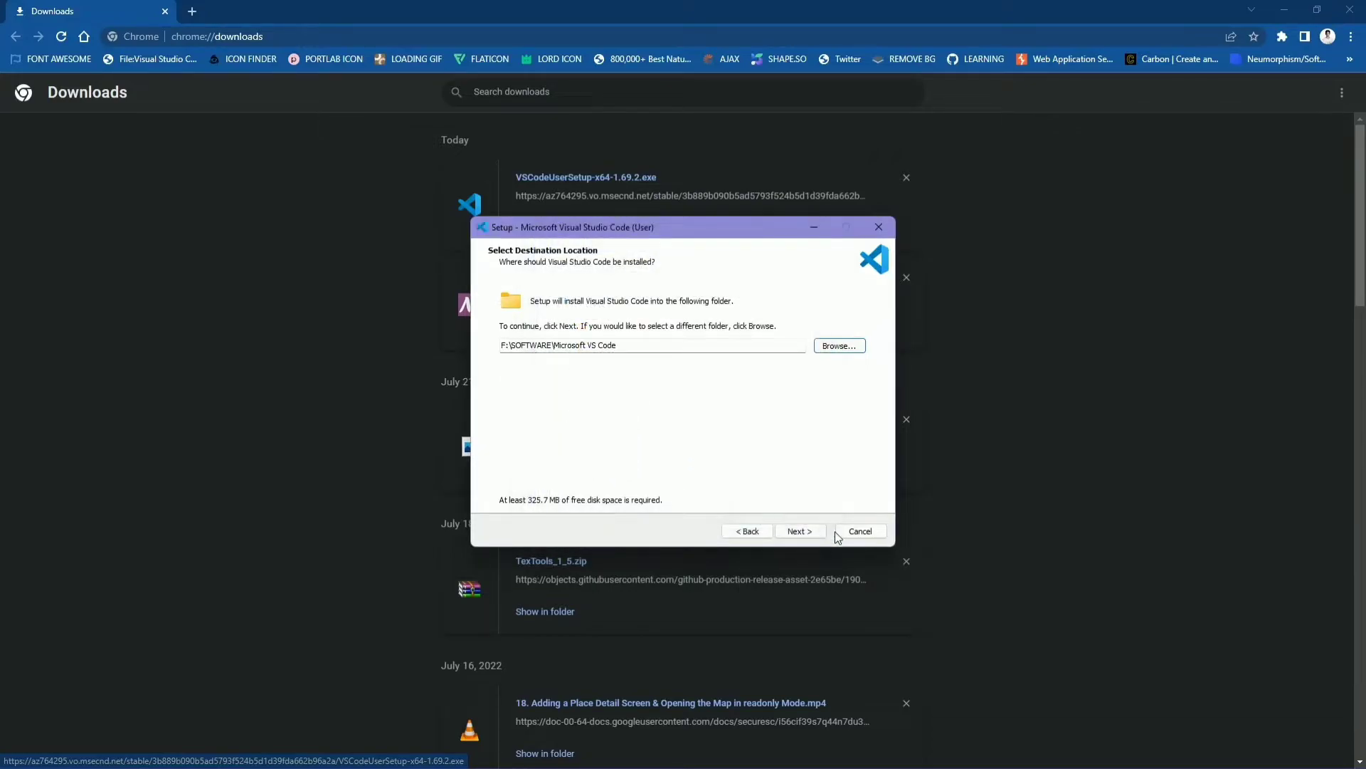
{"action": "left_click", "coordinate": [800, 532]}
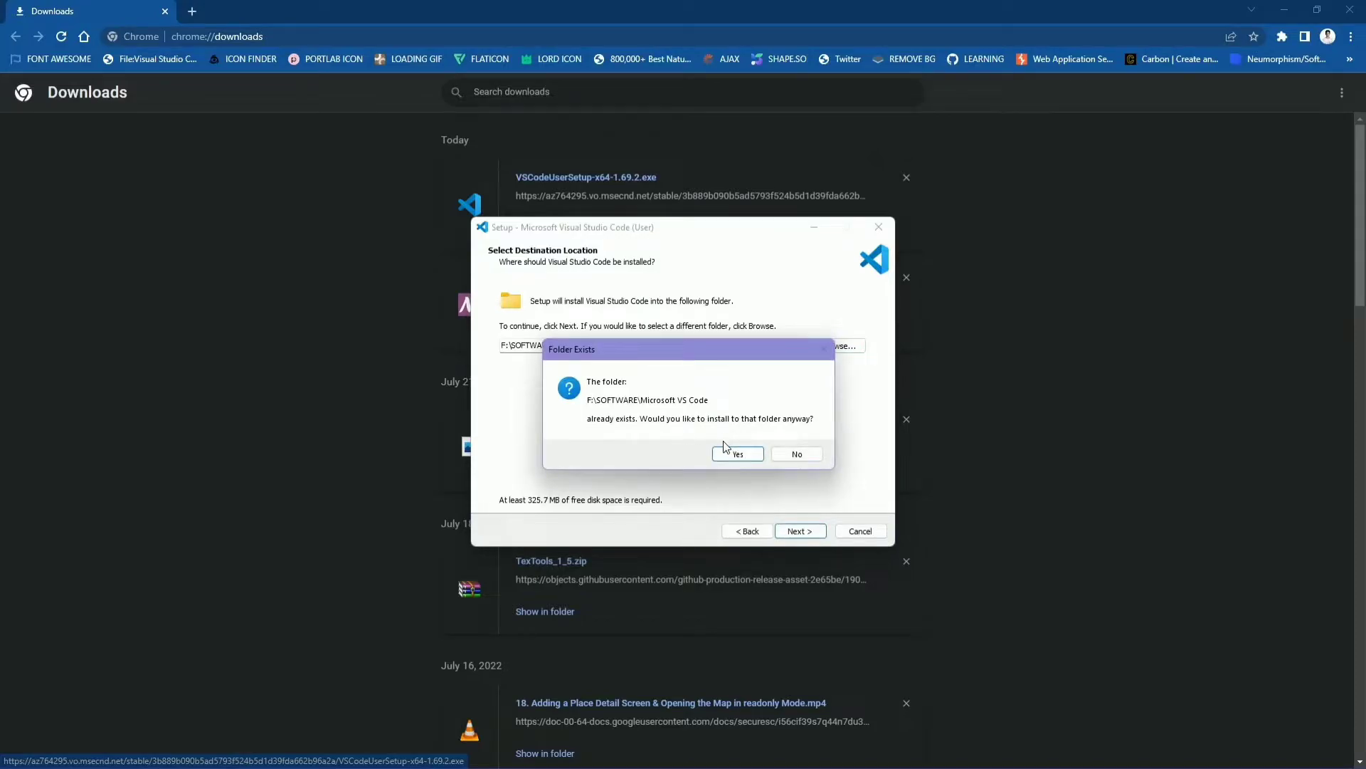
{"action": "left_click", "coordinate": [728, 459]}
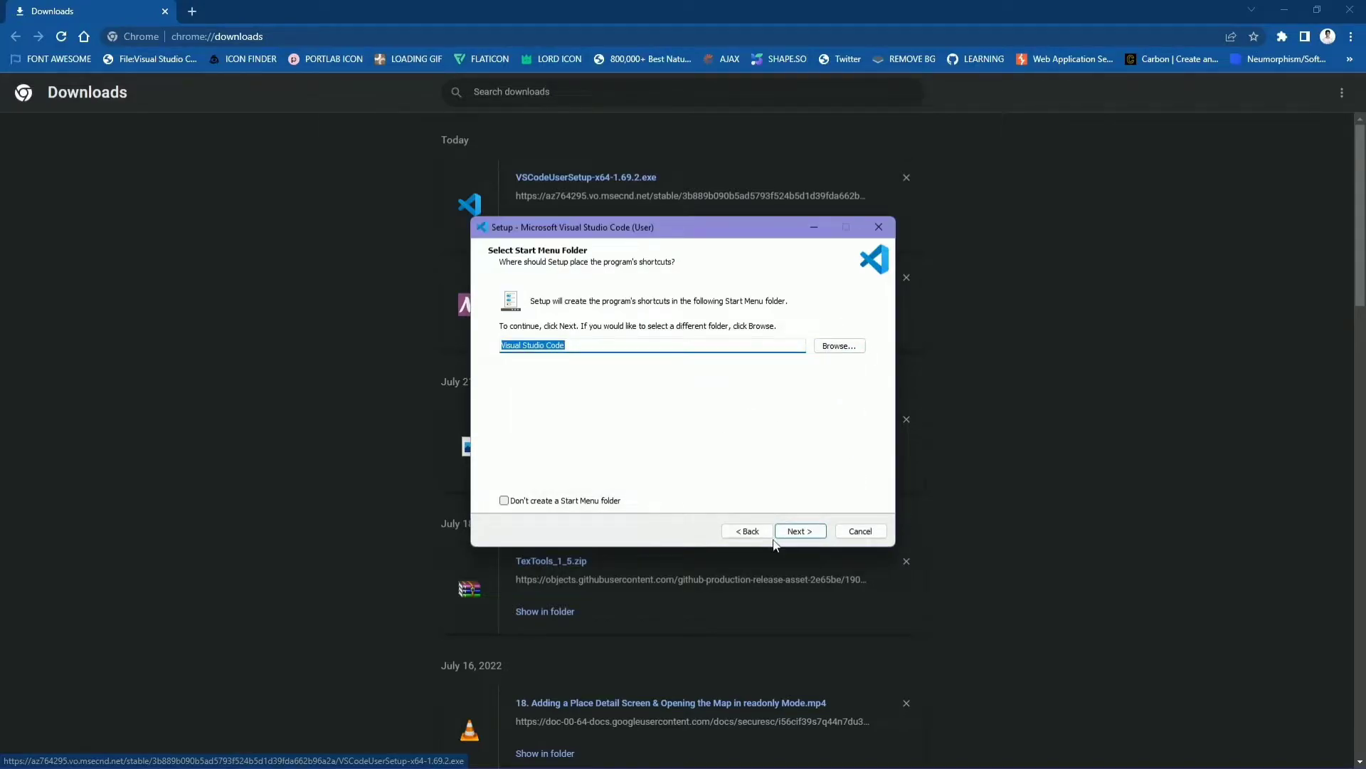
- Keep the default Start Menu folder, add both "Open with Code" context menu actions, install, and finish setup with Visual Studio Code launching
{"action": "left_click", "coordinate": [798, 531]}
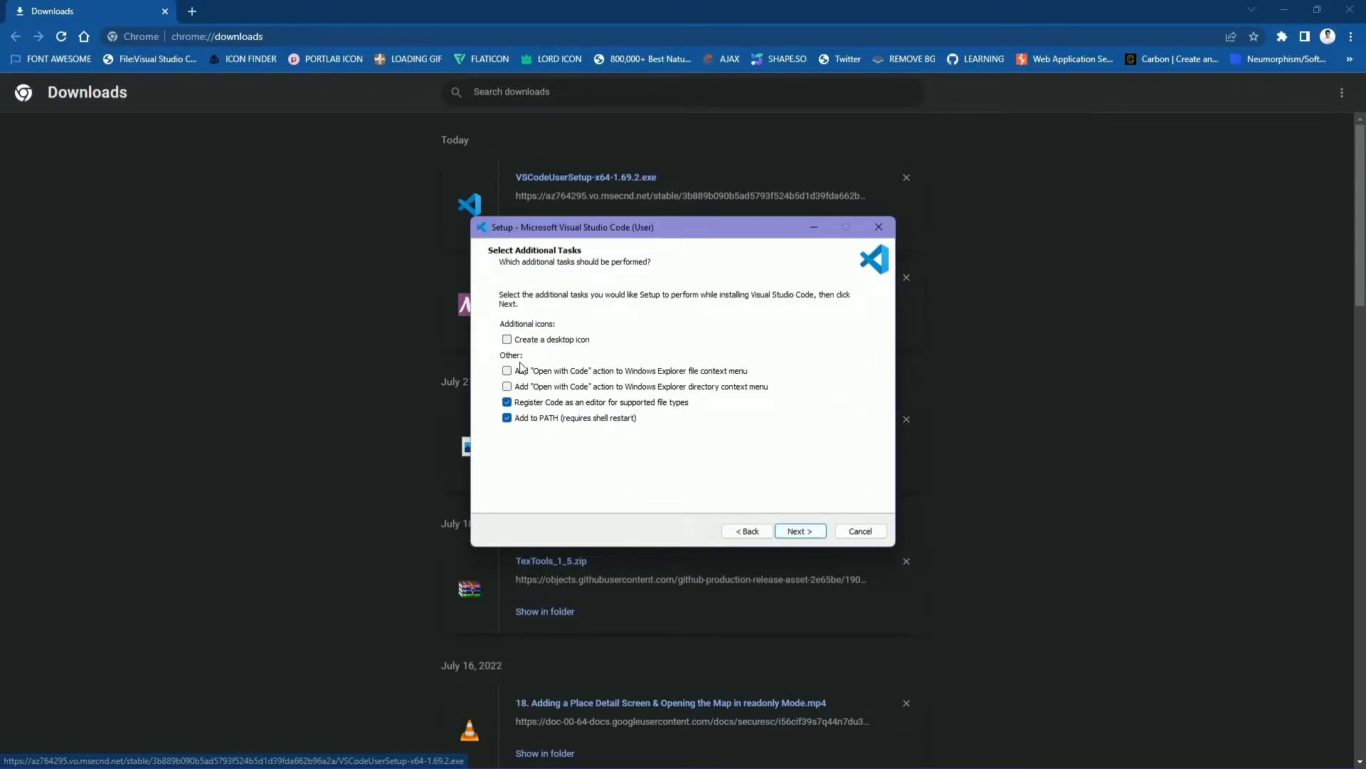
{"action": "left_click", "coordinate": [547, 386]}
{"action": "left_click", "coordinate": [554, 371]}
{"action": "left_click", "coordinate": [810, 531]}
{"action": "left_click", "coordinate": [801, 531]}
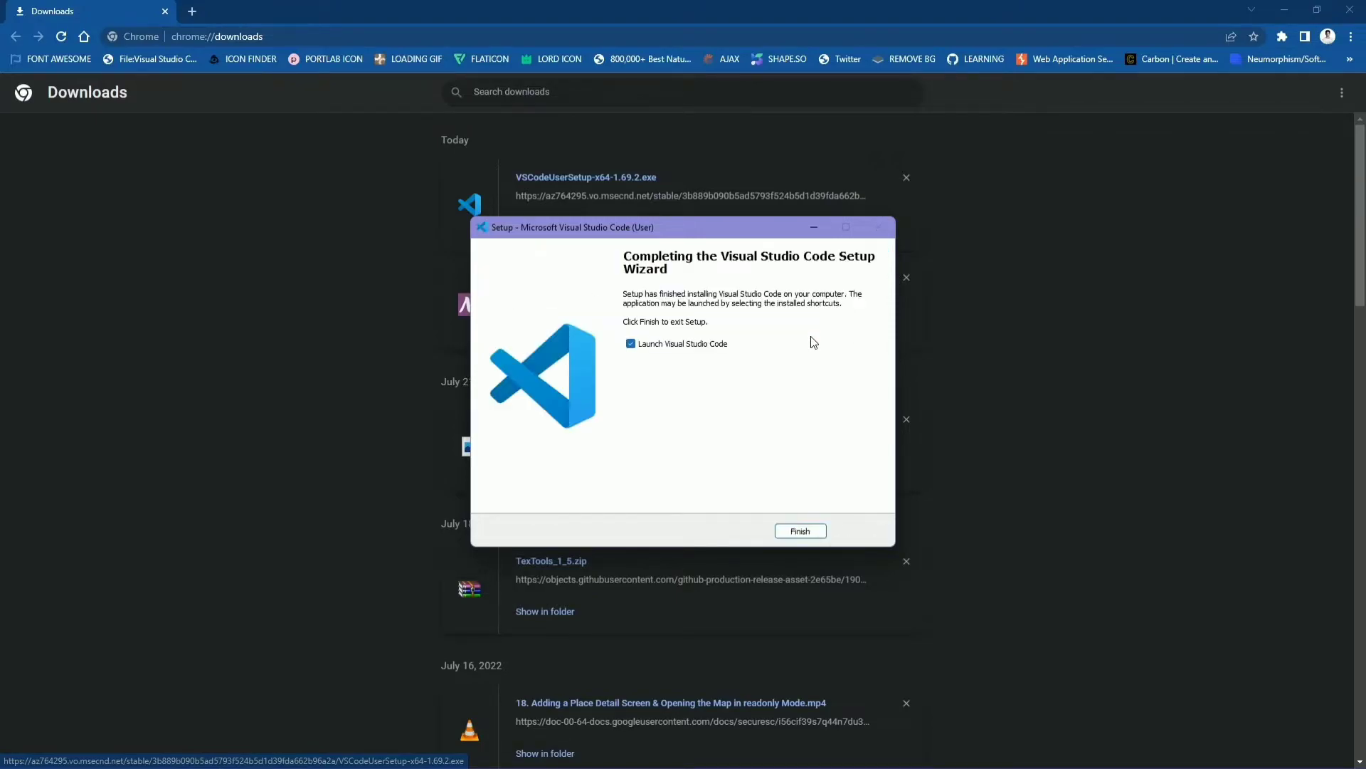
{"action": "left_click", "coordinate": [811, 532]}
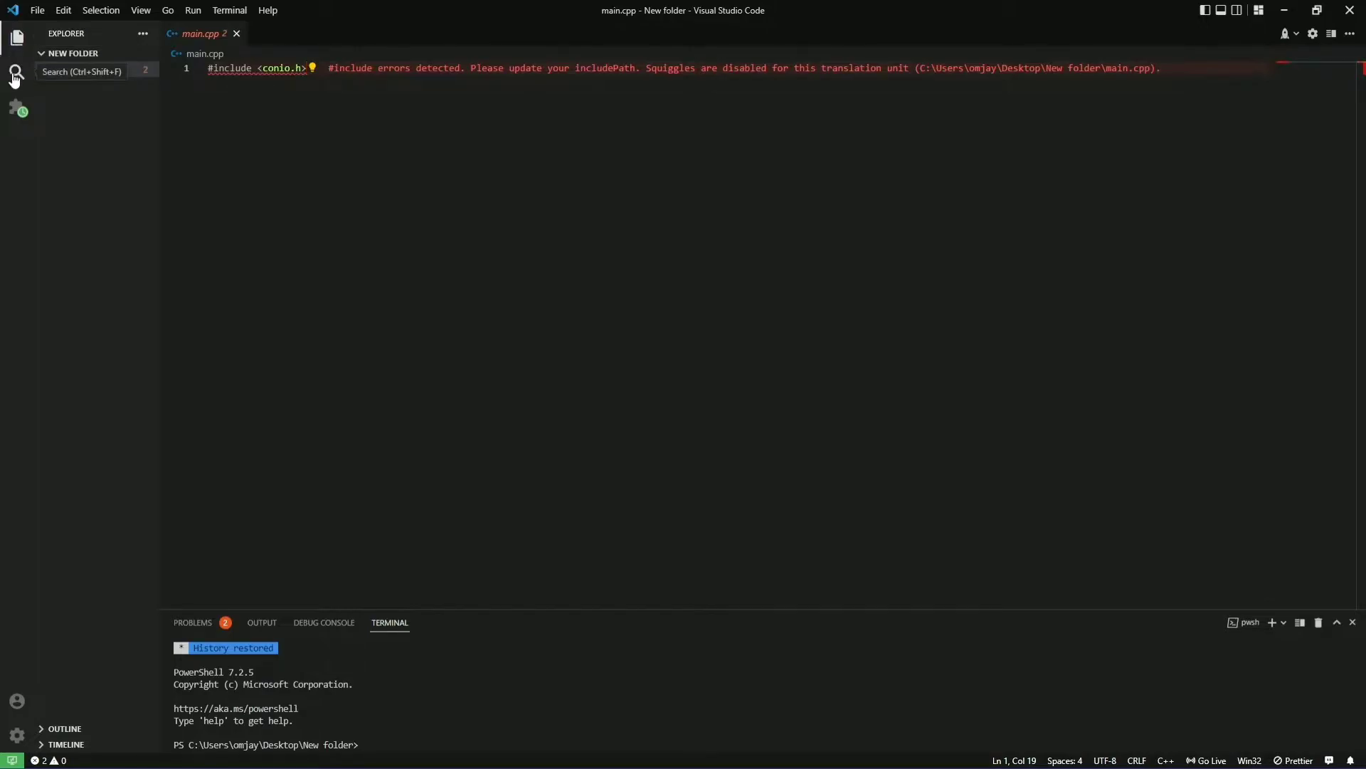
- View the installed extensions in Visual Studio Code
{"action": "left_click", "coordinate": [15, 74]}
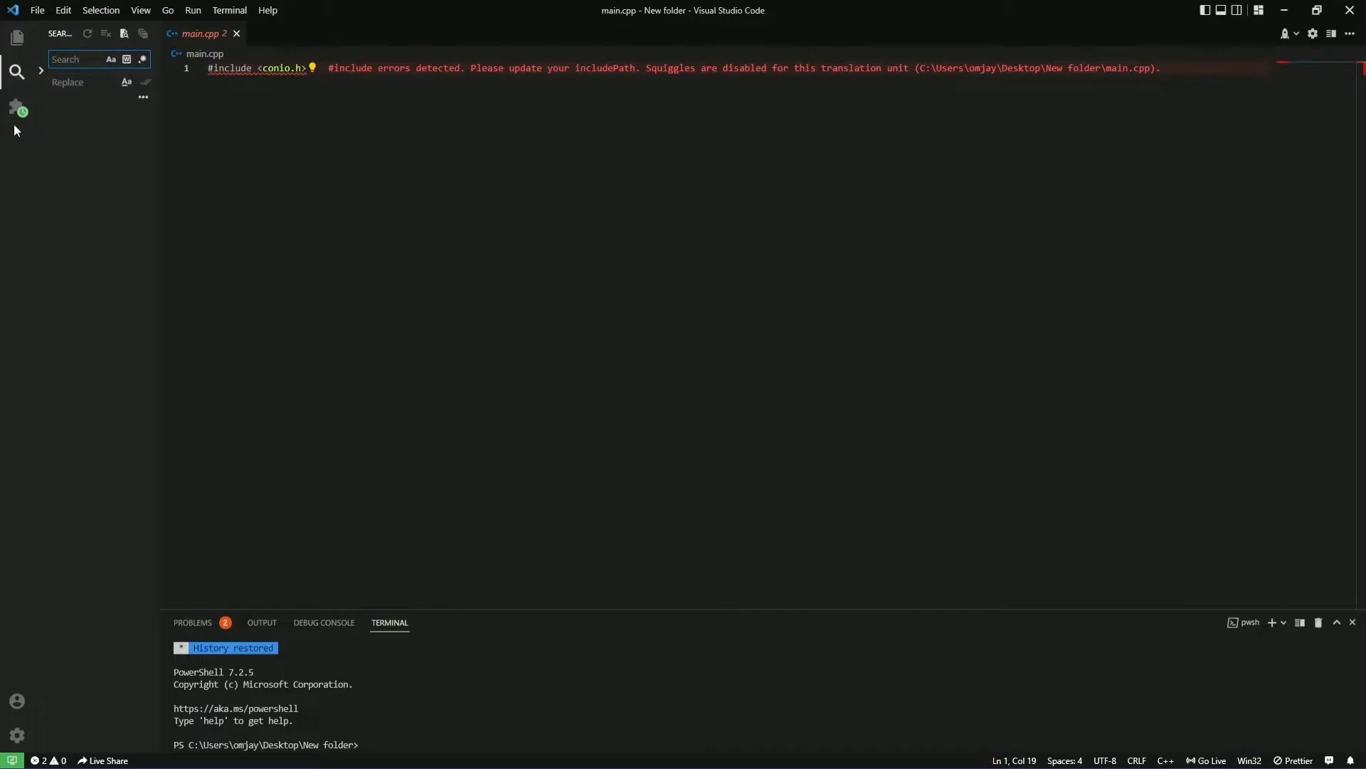
{"action": "left_click", "coordinate": [17, 108]}
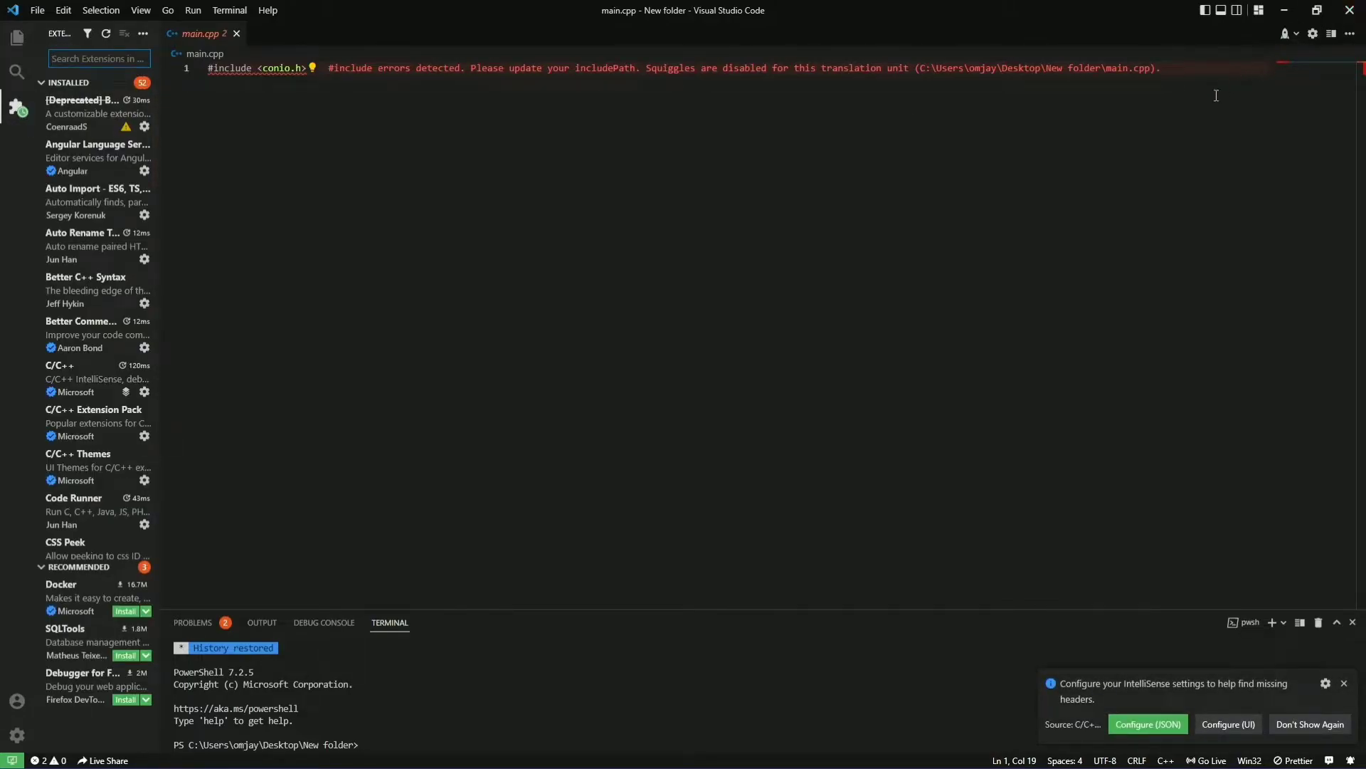
{"action": "left_click", "coordinate": [453, 76]}
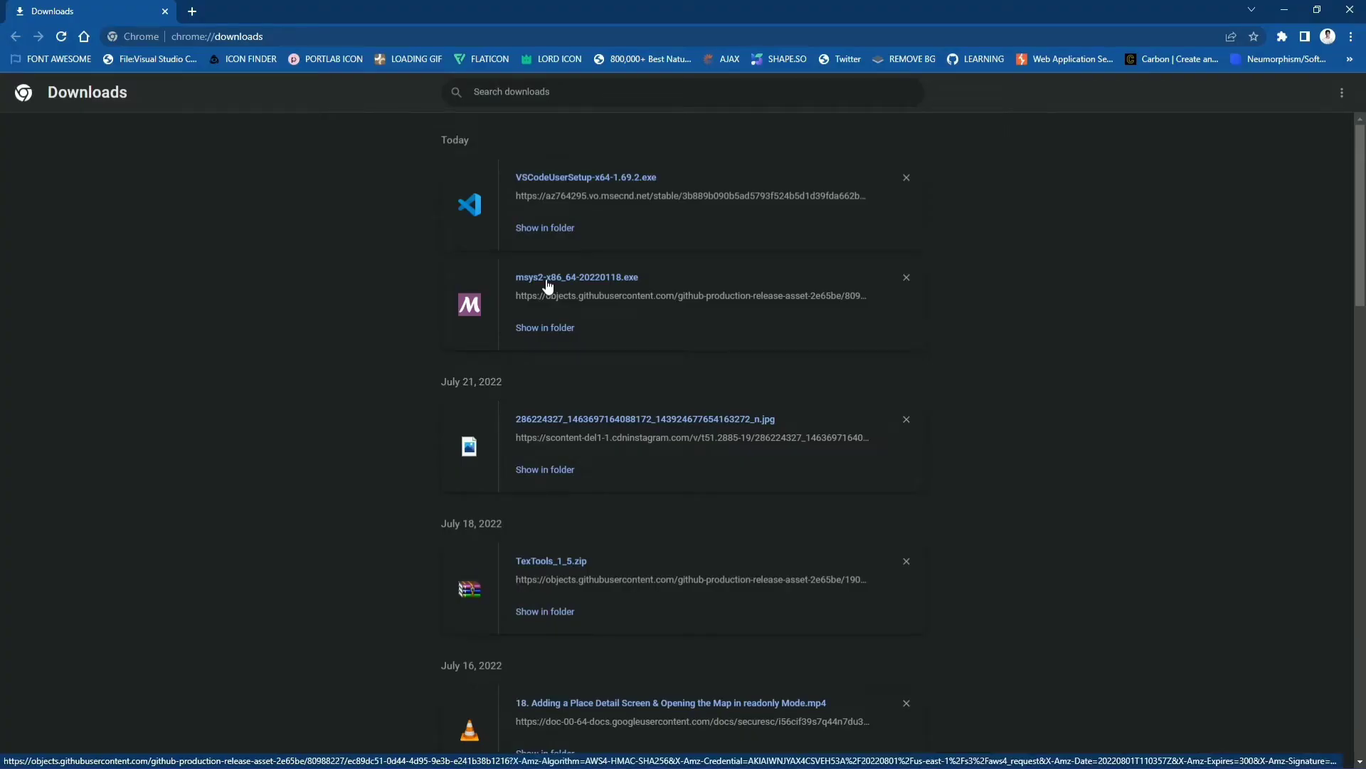
- Launch msys2-x86_64-20220118.exe from the browser's downloads and browse to F:\SOFTWARE for the installation folder
{"action": "left_click", "coordinate": [548, 286]}
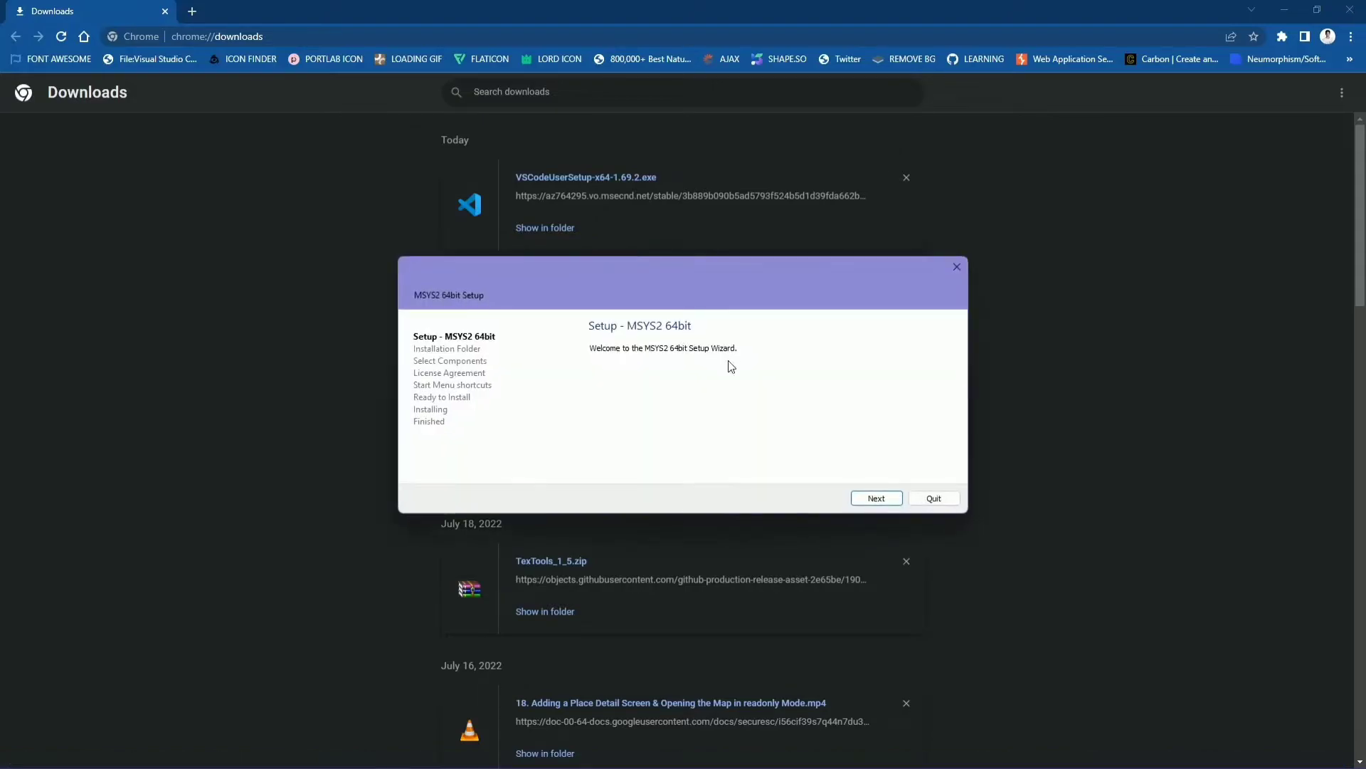
{"action": "left_click", "coordinate": [875, 499]}
{"action": "left_click", "coordinate": [923, 364]}
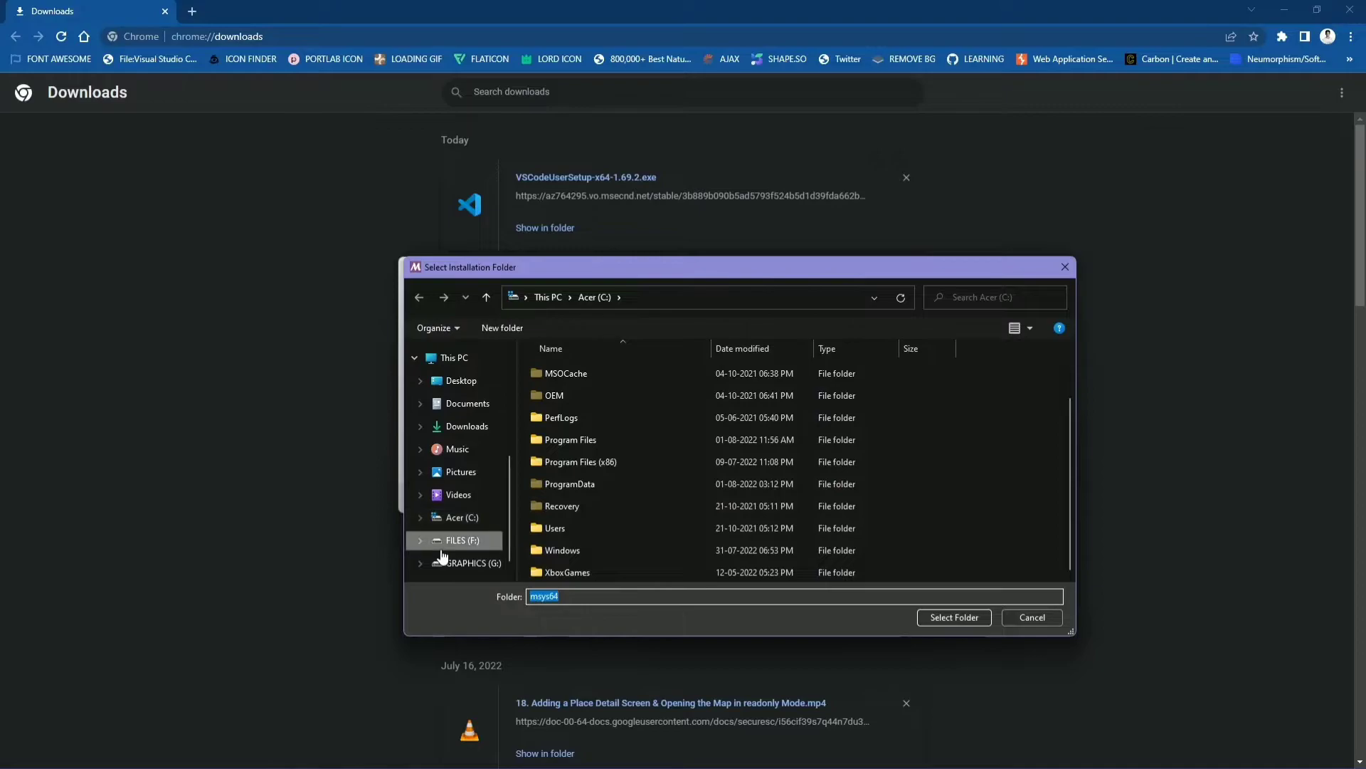
{"action": "left_click", "coordinate": [457, 541]}
{"action": "left_click", "coordinate": [455, 566]}
{"action": "left_click", "coordinate": [461, 541]}
{"action": "scroll", "coordinate": [583, 564], "scroll_direction": "down", "scroll_amount": 1}
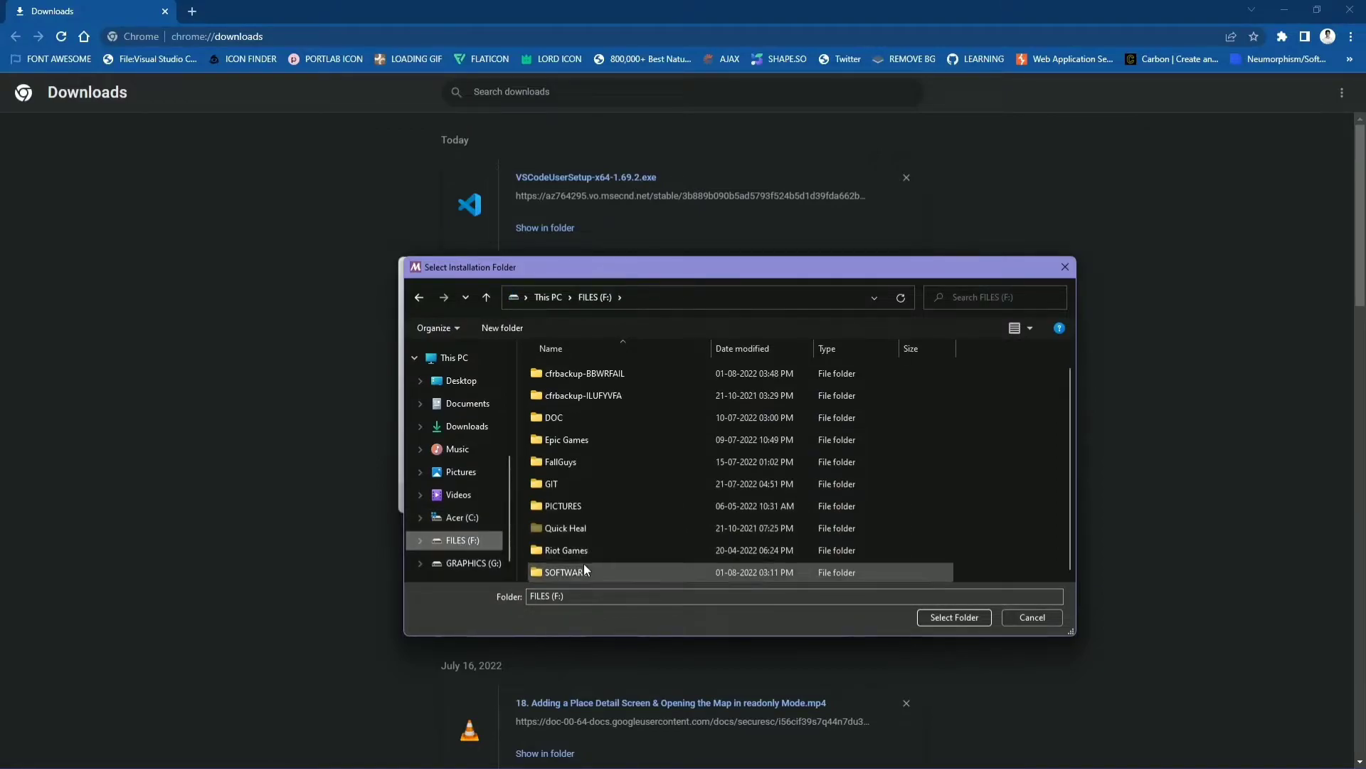
{"action": "left_click", "coordinate": [587, 571]}
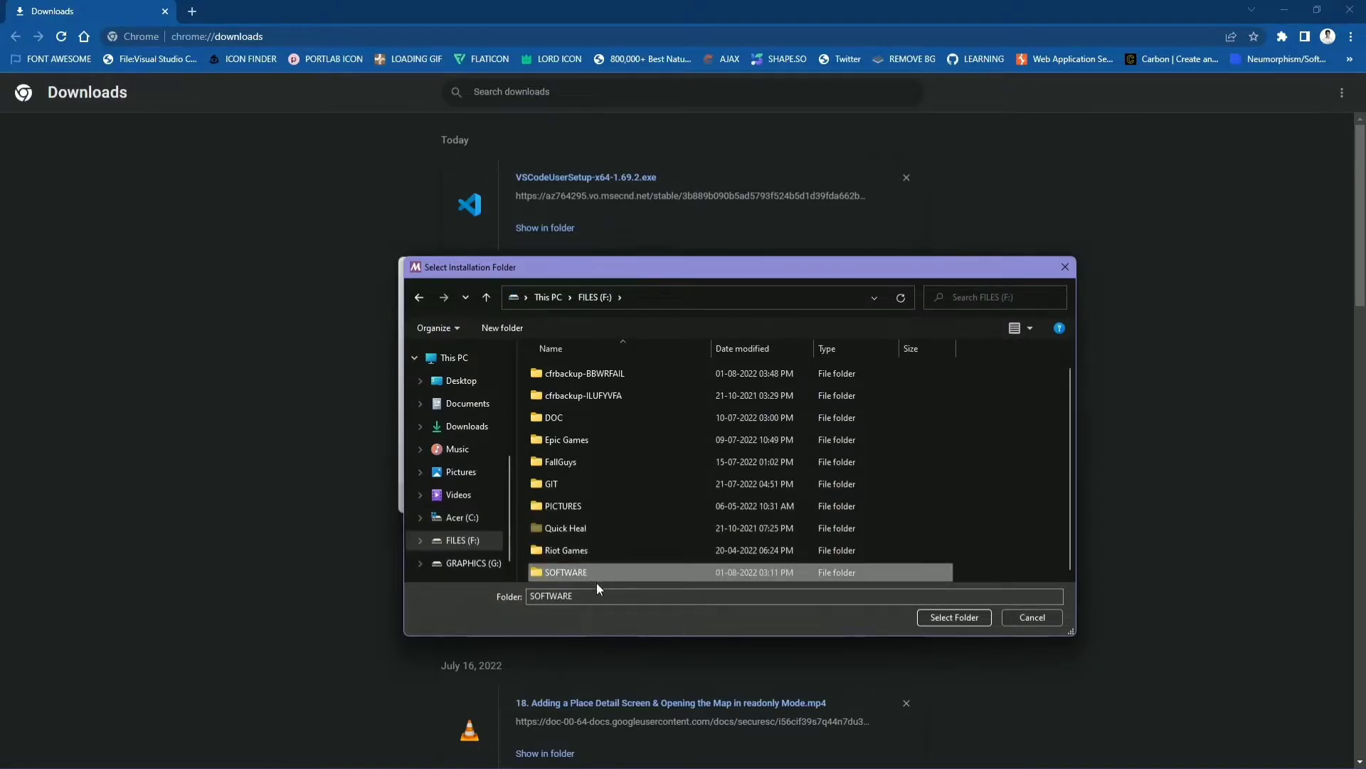
{"action": "double_click", "coordinate": [852, 573]}
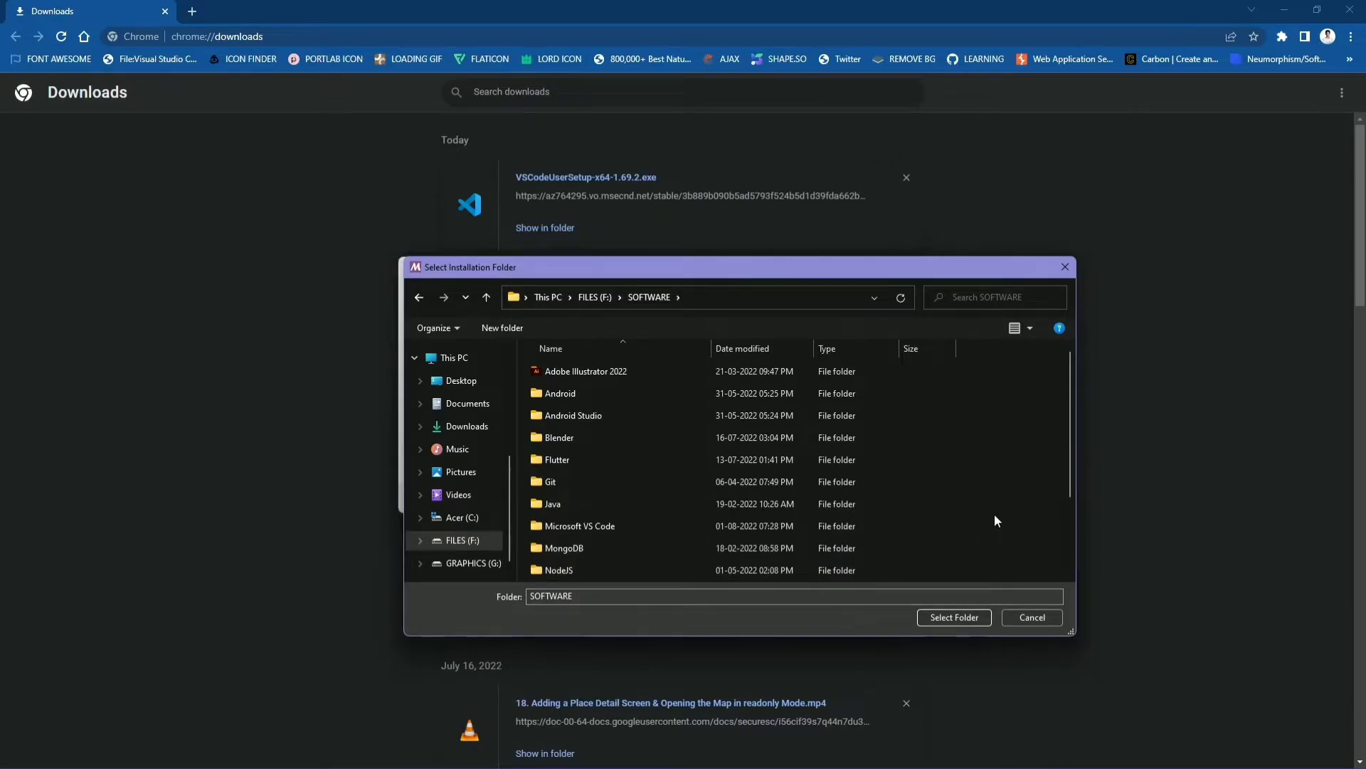
- Create a folder named msys inside F:\SOFTWARE and choose it as the MSYS2 installation folder
{"action": "key", "text": "ctrl+shift+n"}
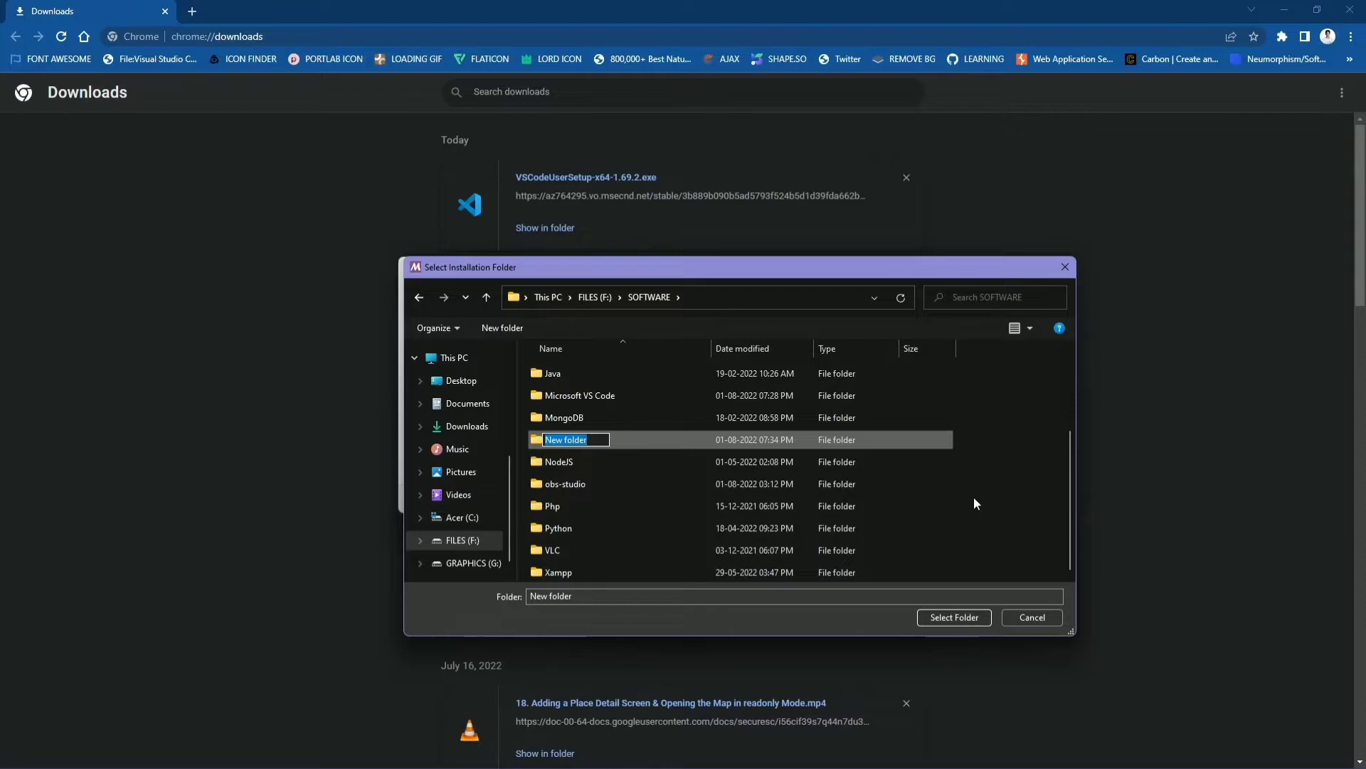
{"action": "type", "text": "mys"}
{"action": "type", "text": "ys"}
{"action": "key", "text": "BackSpace"}
{"action": "key", "text": "BackSpace"}
{"action": "key", "text": "BackSpace"}
{"action": "key", "text": "BackSpace"}
{"action": "type", "text": "sys"}
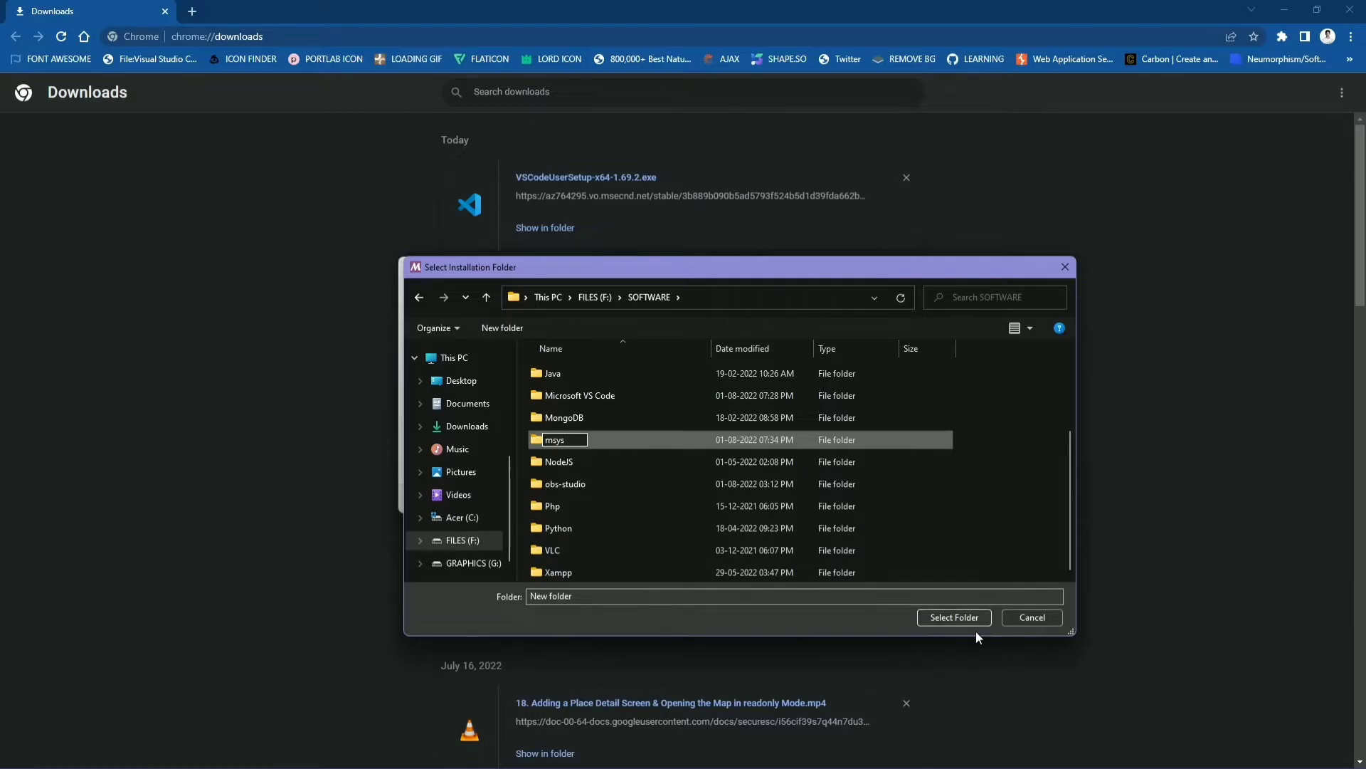
{"action": "key", "text": "Return"}
{"action": "left_click", "coordinate": [952, 615]}
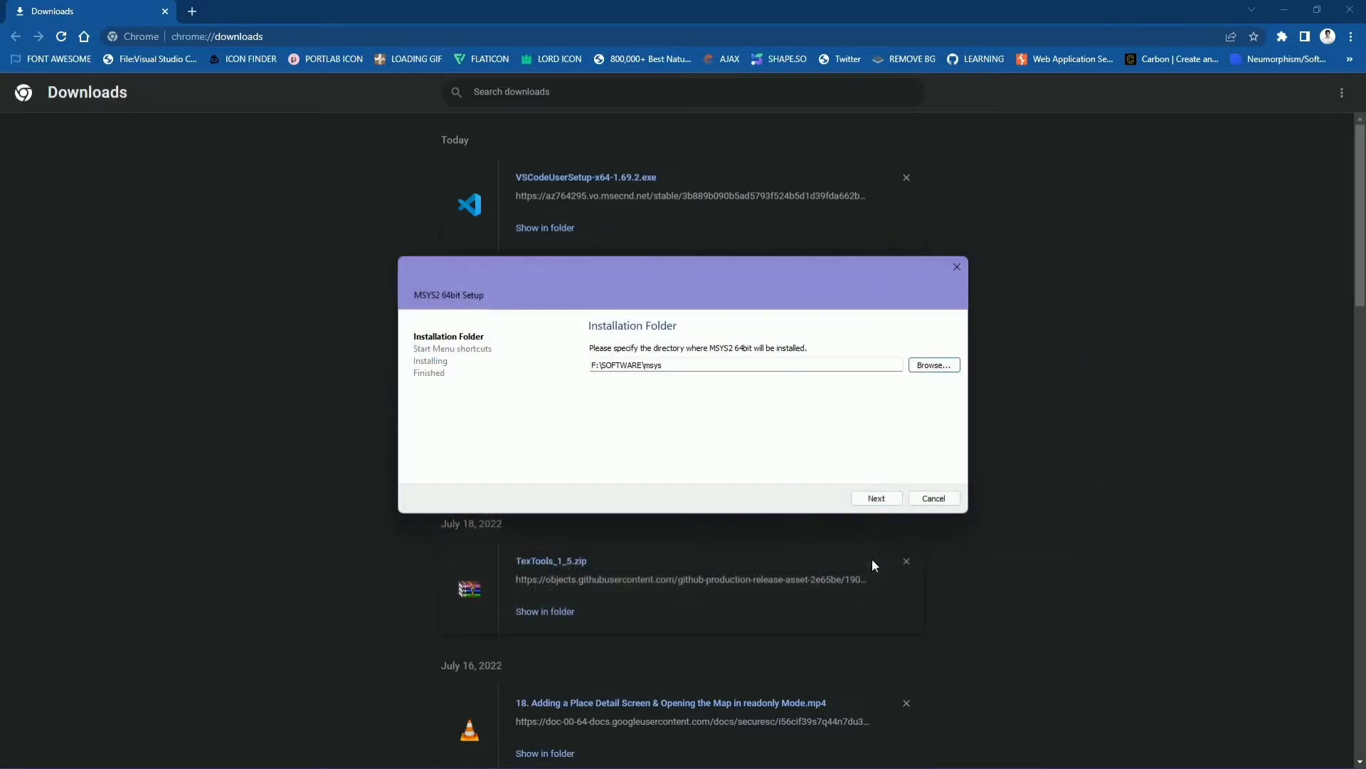
- Install MSYS2 with the default "MSYS2 64bit" Start Menu shortcuts and finish setup with MSYS2 running
{"action": "left_click", "coordinate": [875, 498]}
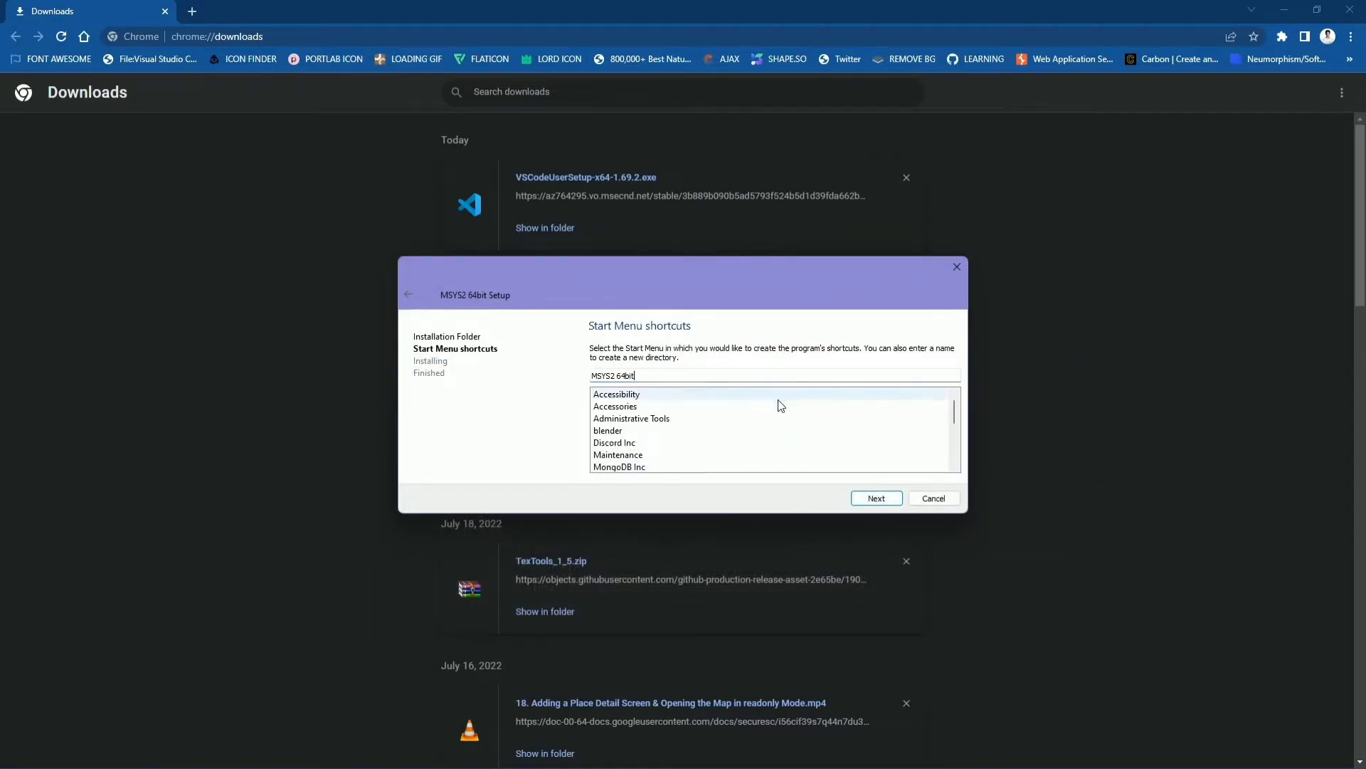
{"action": "left_click", "coordinate": [882, 500]}
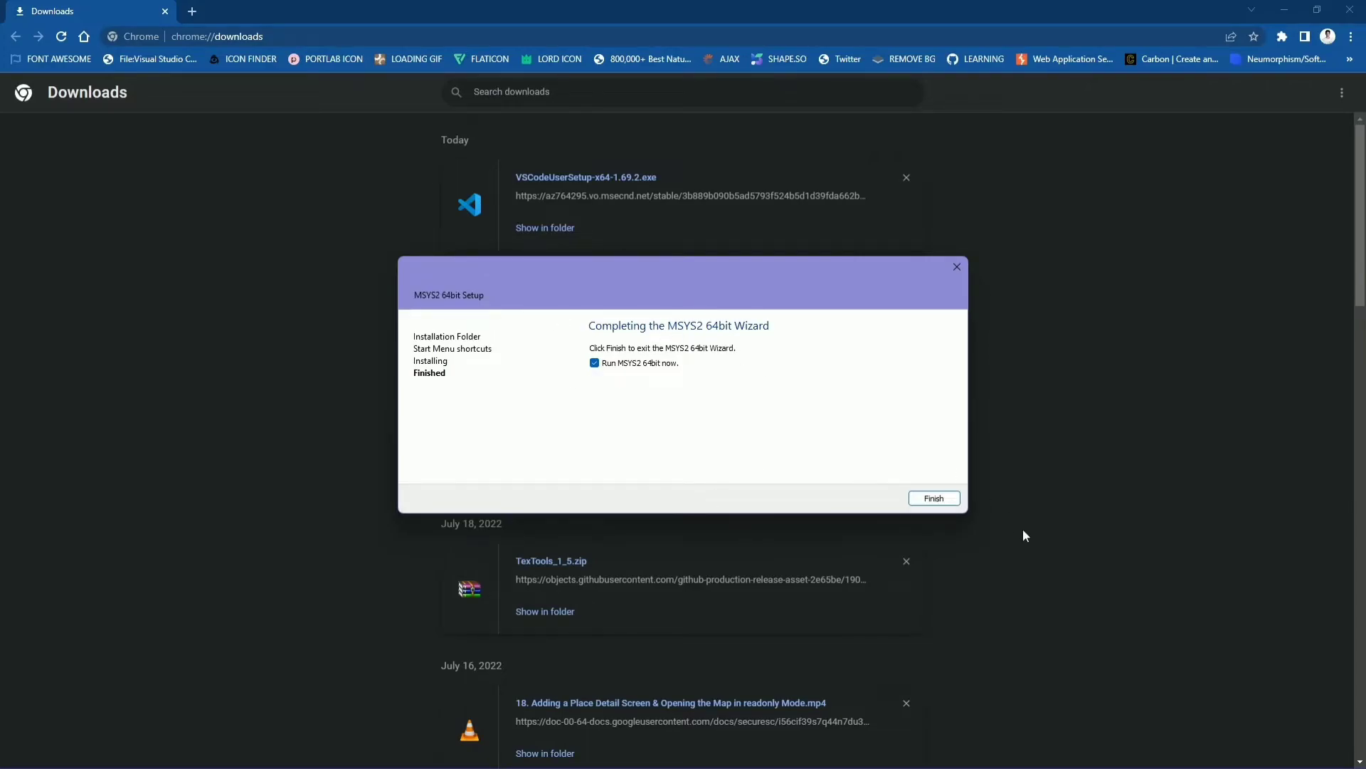
{"action": "left_click", "coordinate": [934, 498]}
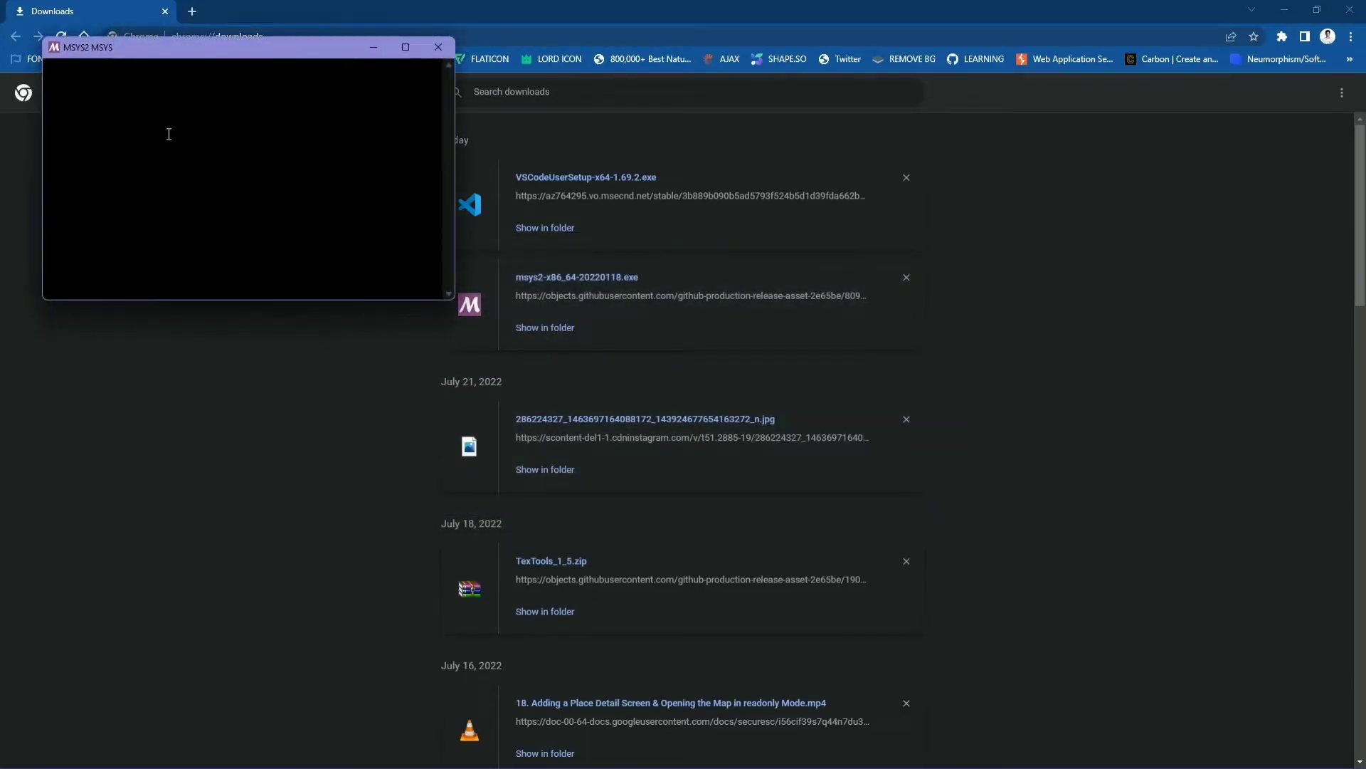
- Maximize the MSYS2 terminal window and enlarge its text
{"action": "left_click_drag", "start_coordinate": [188, 49], "coordinate": [558, 1]}
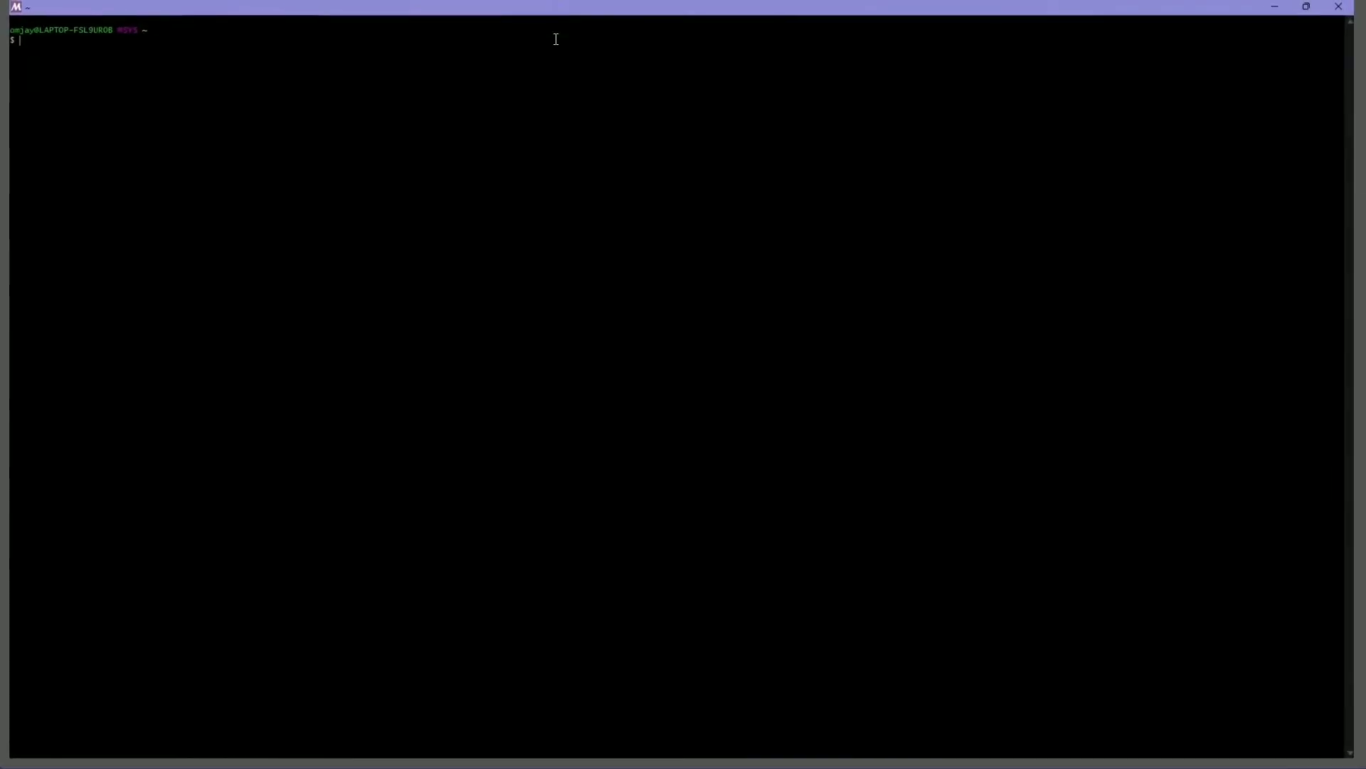
{"action": "key", "text": "ctrl+equal"}
{"action": "key", "text": "ctrl+equal"}
{"action": "key", "text": "ctrl+equal"}
{"action": "key", "text": "ctrl+equal"}
{"action": "key", "text": "ctrl+equal"}
{"action": "key", "text": "ctrl+equal"}
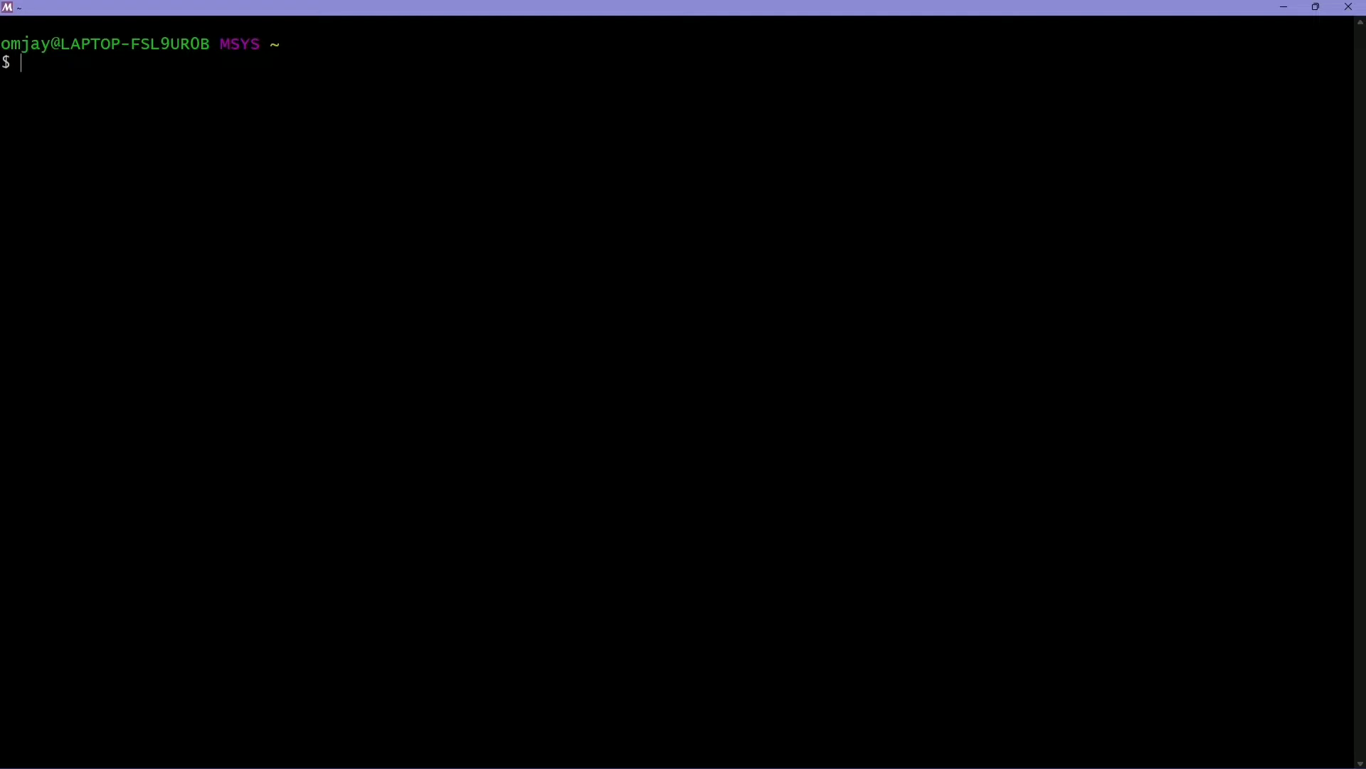
- Run pacman -Syu to synchronize the package databases and upgrade the core system
{"action": "type", "text": "pac"}
{"action": "type", "text": "sa"}
{"action": "type", "text": "n"}
{"action": "key", "text": "BackSpace"}
{"action": "key", "text": "BackSpace"}
{"action": "key", "text": "BackSpace"}
{"action": "type", "text": "man -Syu"}
{"action": "key", "text": "Return"}
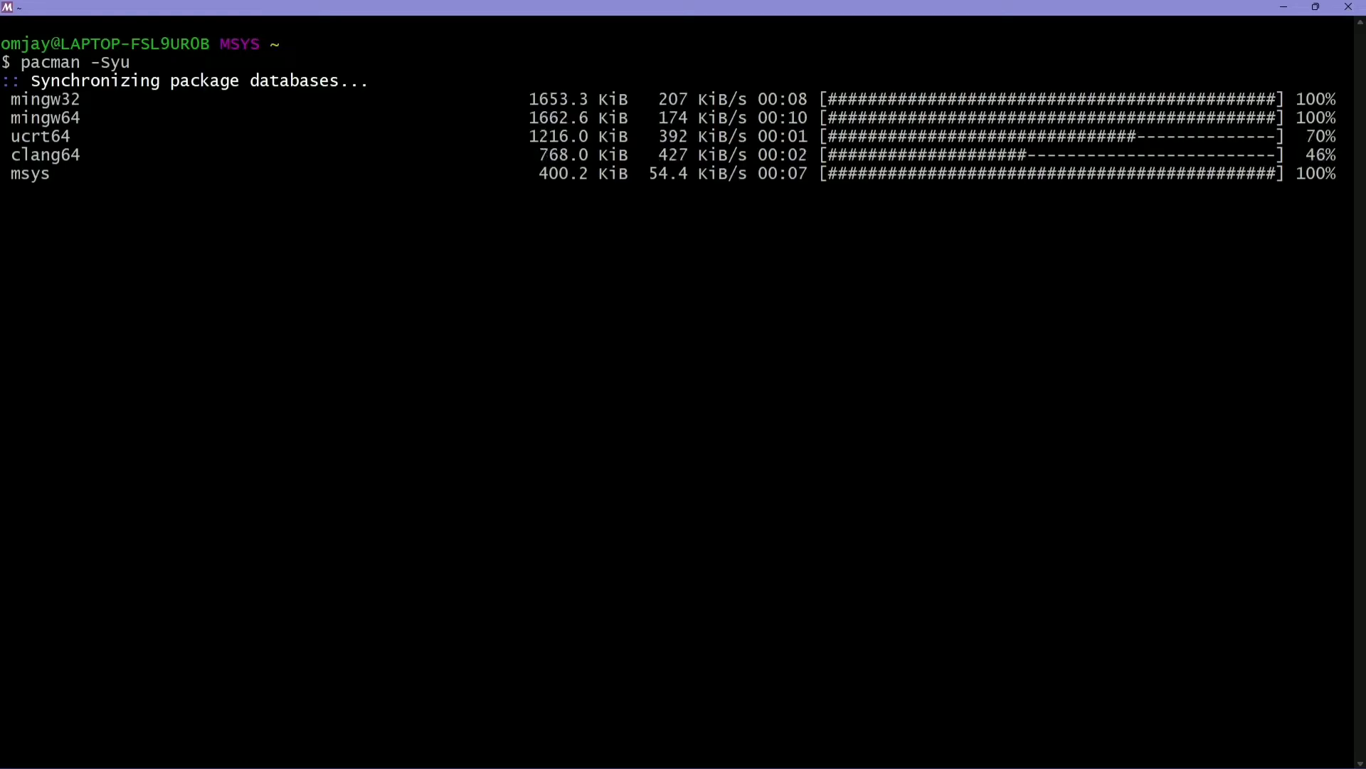
- Answer y to proceed with the package installation and to closing all MSYS2 processes including the terminal
{"action": "type", "text": "y"}
{"action": "key", "text": "Return"}
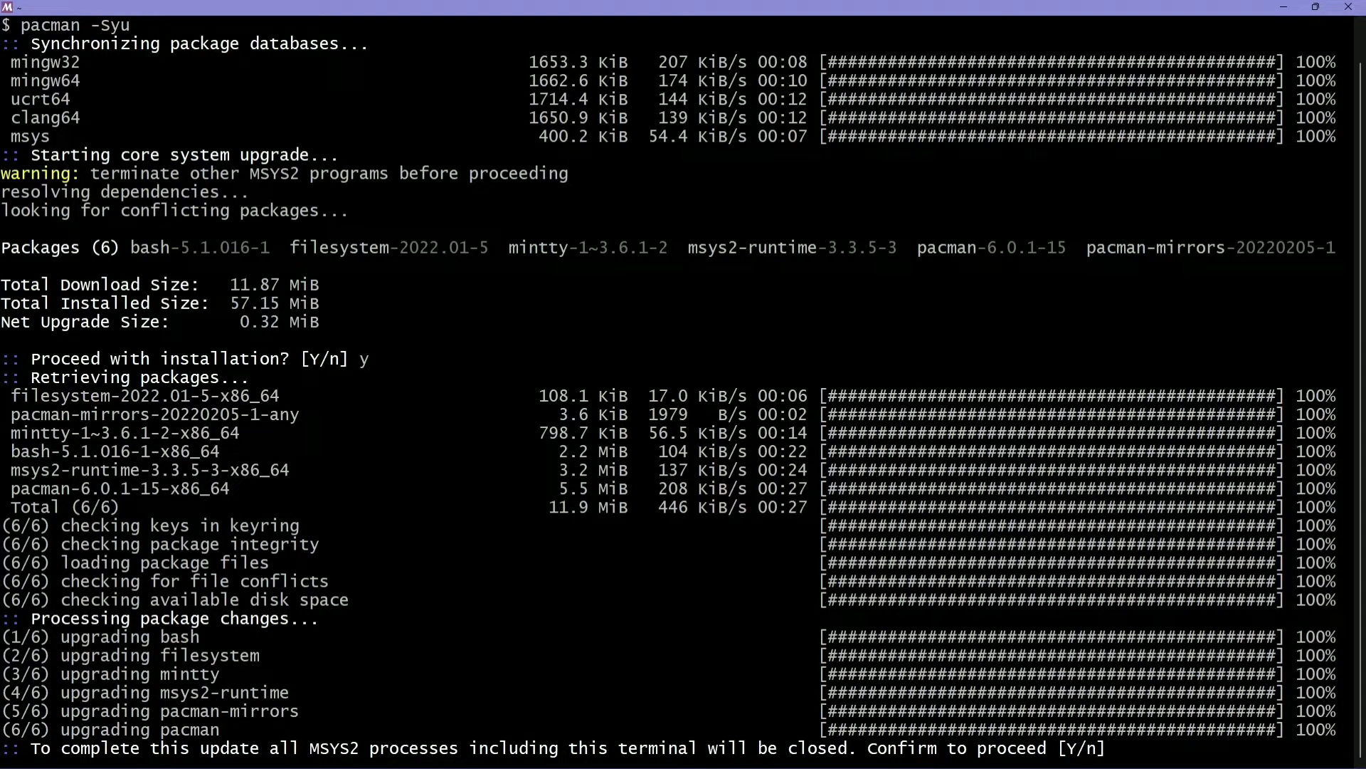
{"action": "type", "text": "y"}
{"action": "key", "text": "Return"}
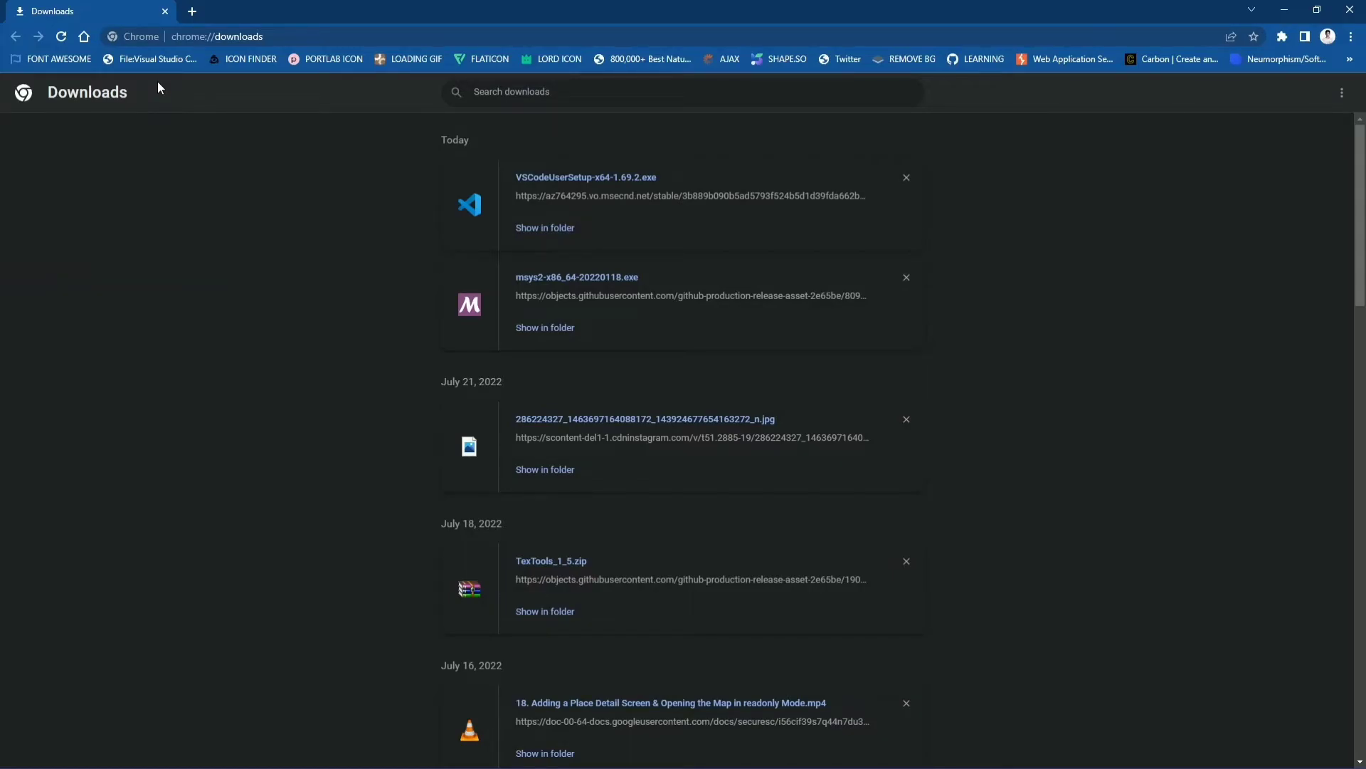
- Reopen the MSYS2 MSYS terminal and maximize its window
{"action": "key", "text": "super"}
{"action": "type", "text": "msys"}
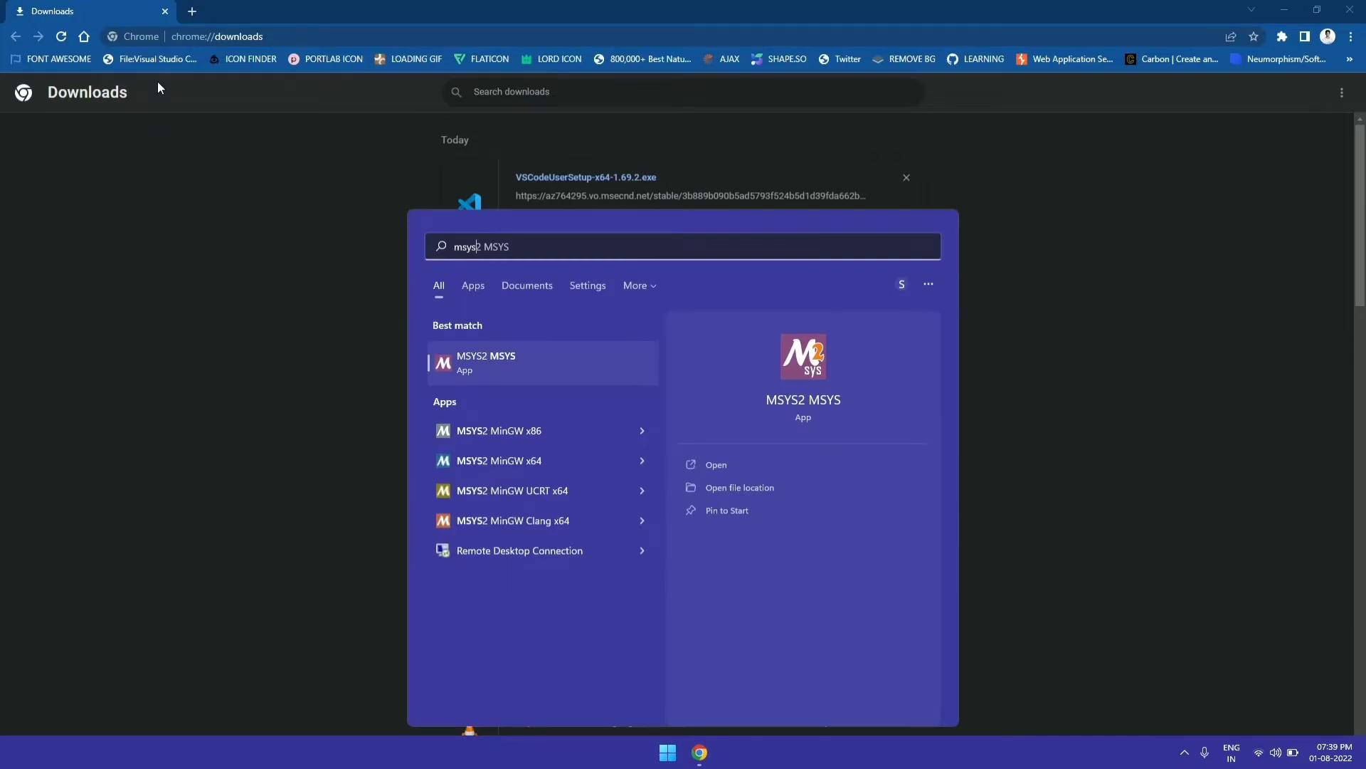
{"action": "key", "text": "Return"}
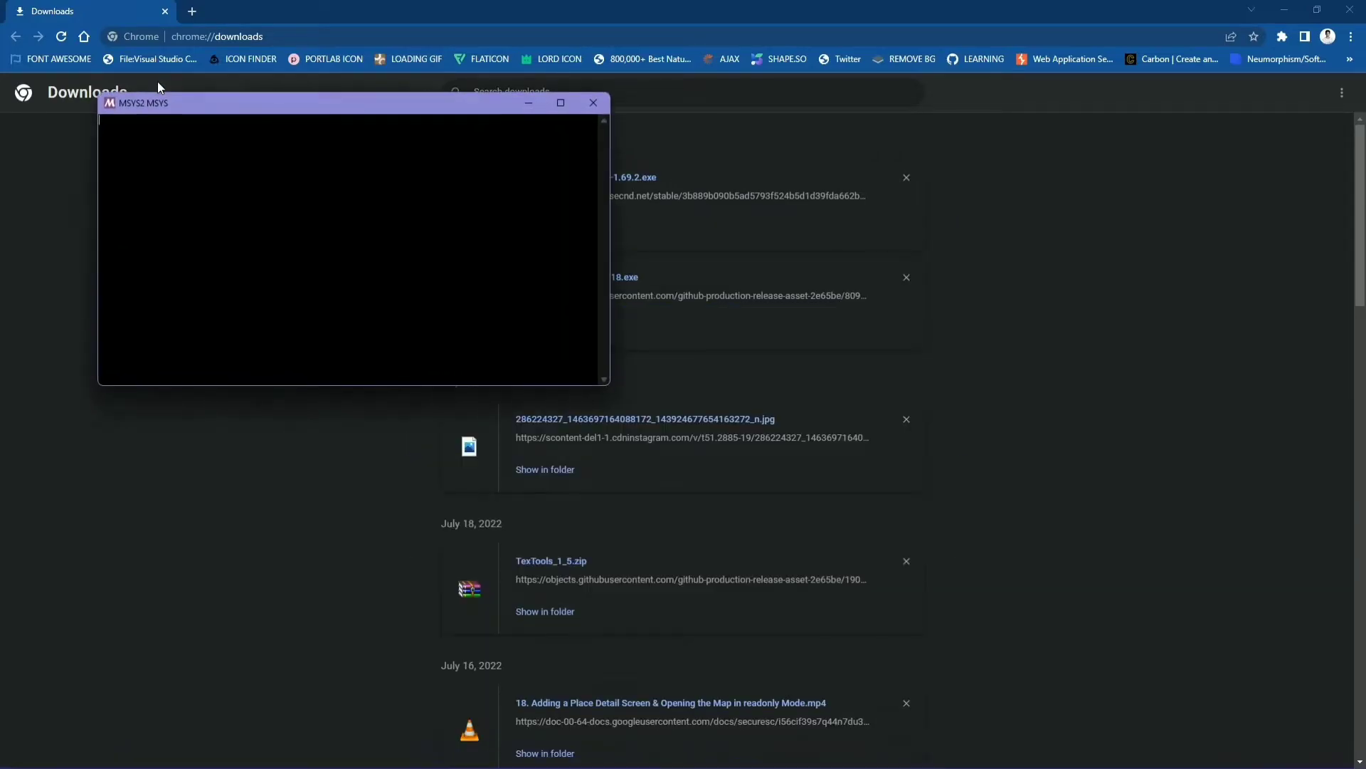
{"action": "left_click_drag", "start_coordinate": [390, 98], "coordinate": [698, 3]}
- Run pacman -Syu again in the reopened terminal to update the remaining packages
{"action": "type", "text": "pacman "}
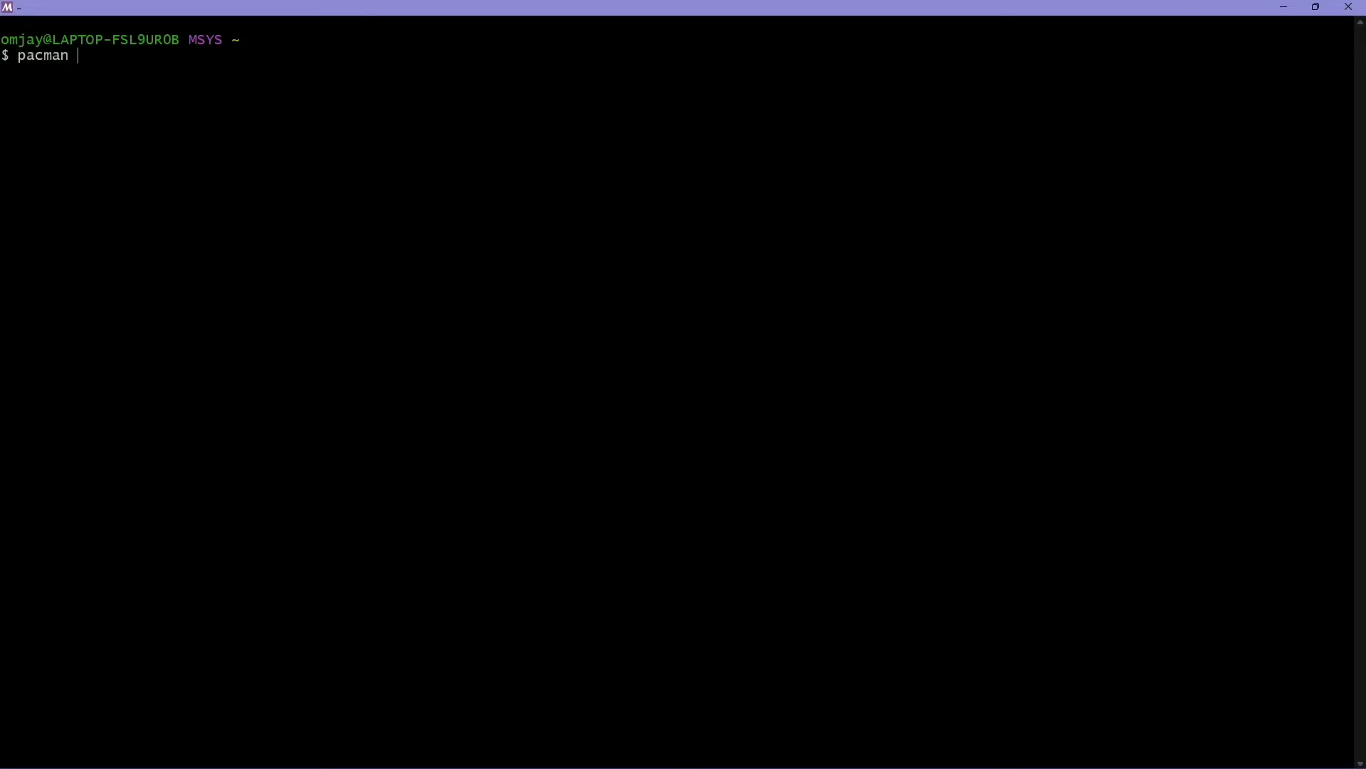
{"action": "type", "text": "-Syu"}
{"action": "key", "text": "Return"}
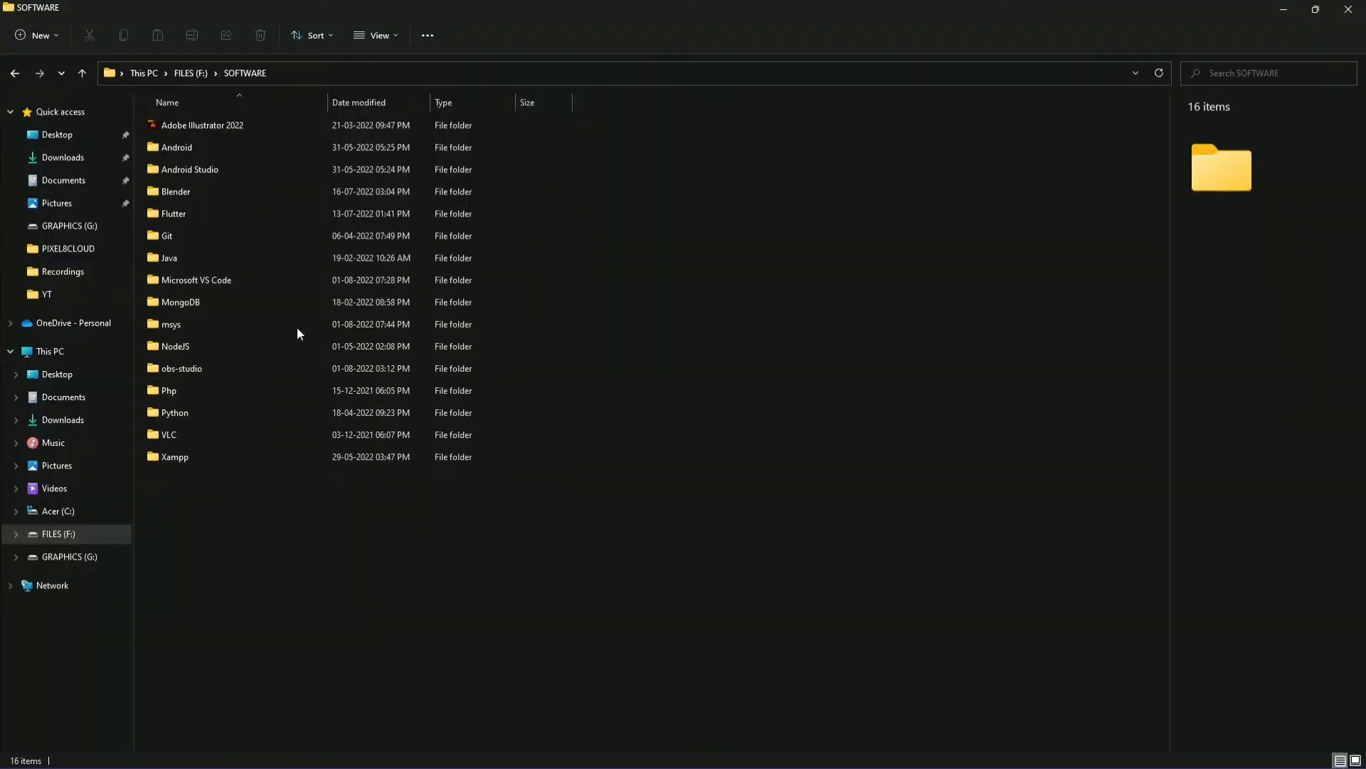
- Open the mingw64\bin folder inside F:\SOFTWARE\msys in File Explorer and copy its full path
{"action": "left_click", "coordinate": [289, 330]}
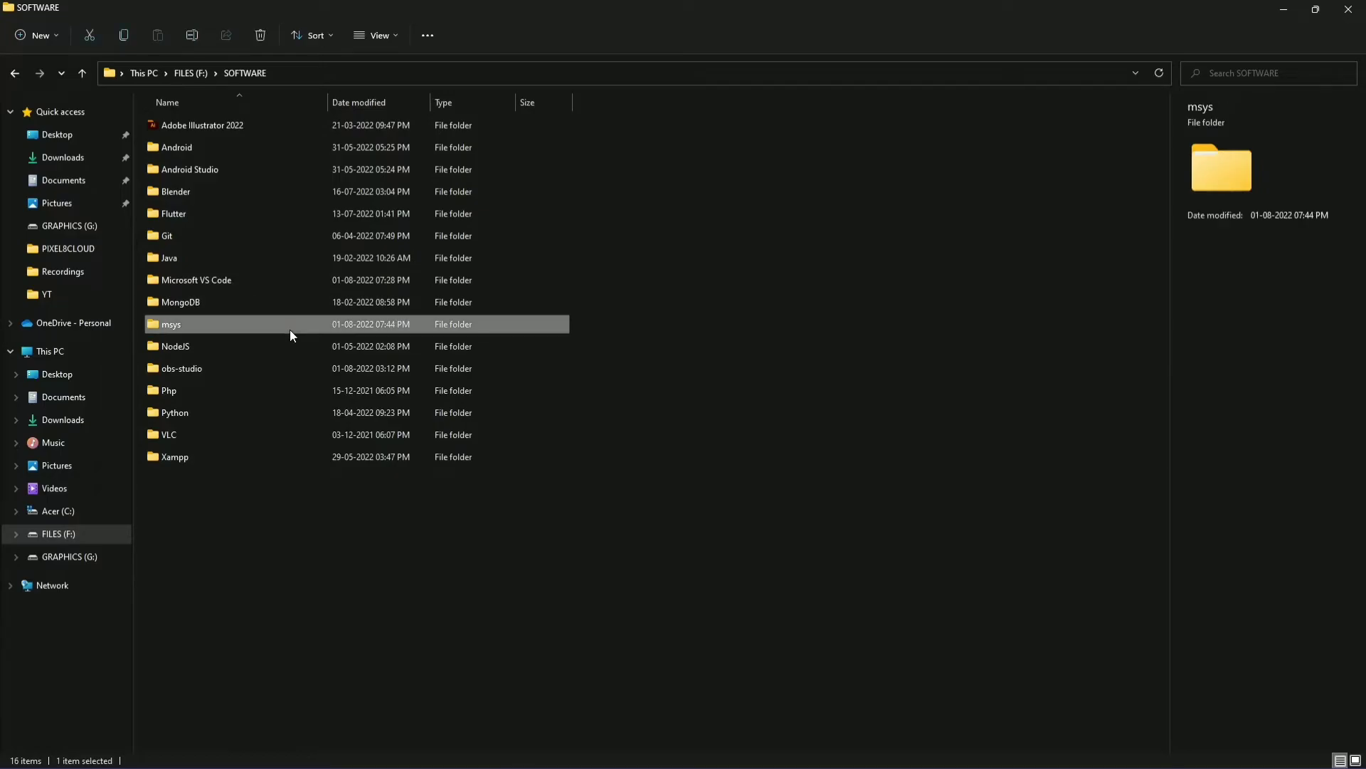
{"action": "double_click", "coordinate": [289, 330]}
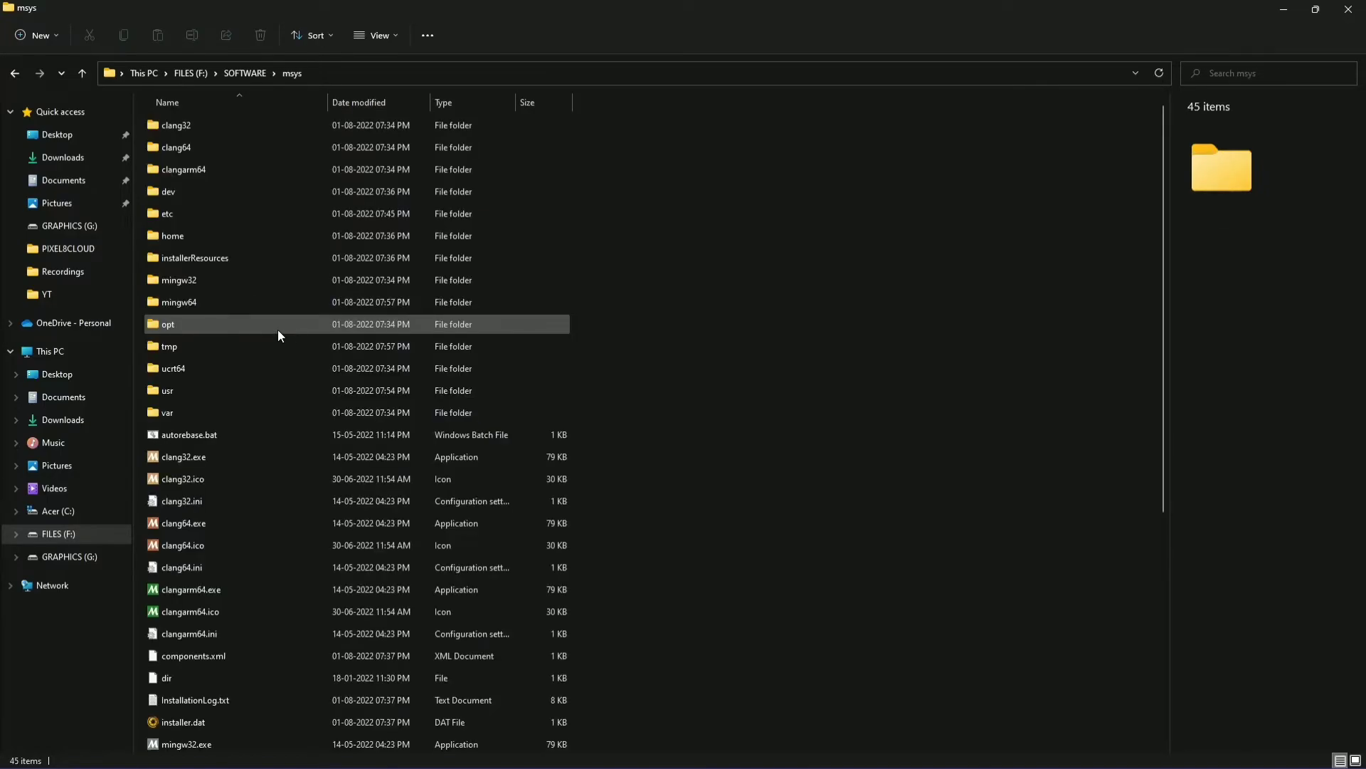
{"action": "double_click", "coordinate": [241, 302]}
{"action": "left_click", "coordinate": [224, 125]}
{"action": "double_click", "coordinate": [224, 126]}
{"action": "left_click", "coordinate": [464, 77]}
{"action": "key", "text": "ctrl+c"}
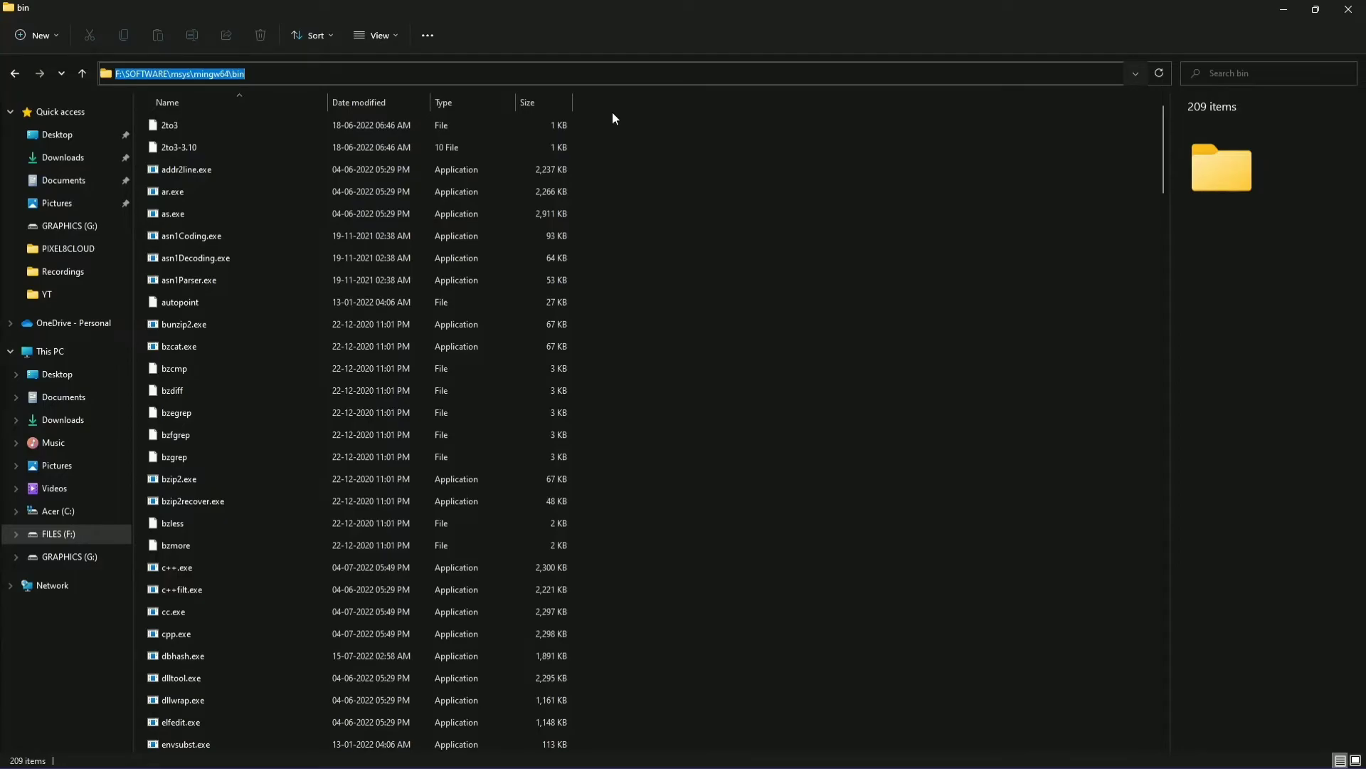
- Add F:\SOFTWARE\msys\mingw64\bin as a new entry to the user Path environment variable and save the change
{"action": "key", "text": "super"}
{"action": "type", "text": "edit en"}
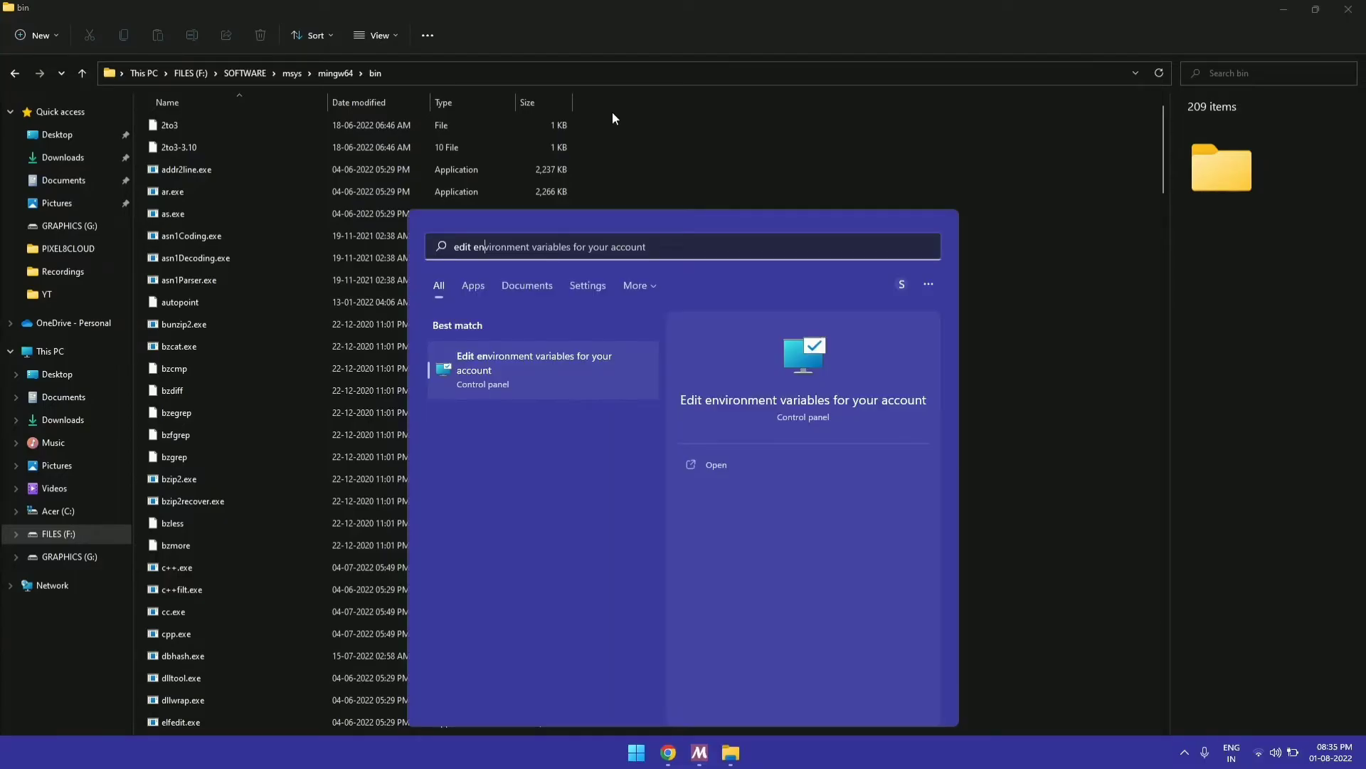
{"action": "key", "text": "Return"}
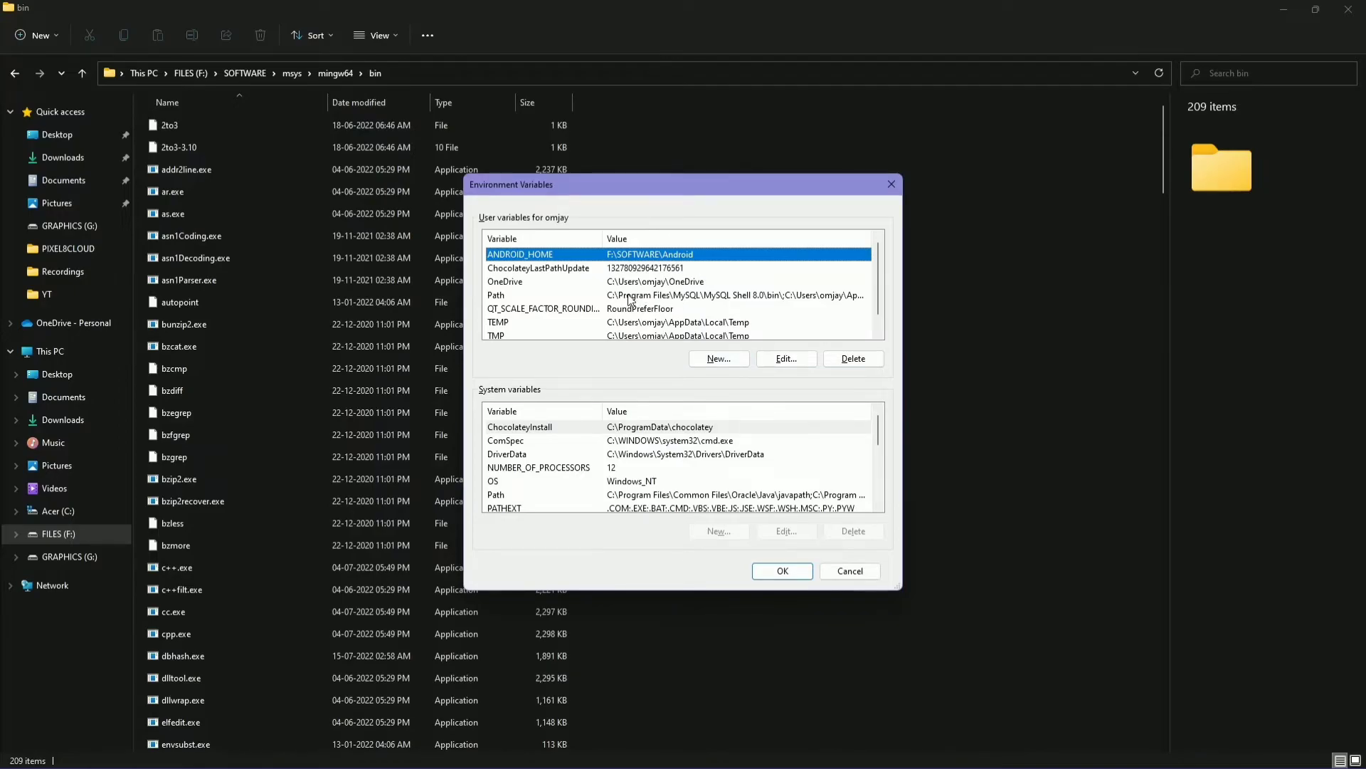
{"action": "left_click", "coordinate": [606, 296]}
{"action": "left_click", "coordinate": [784, 357]}
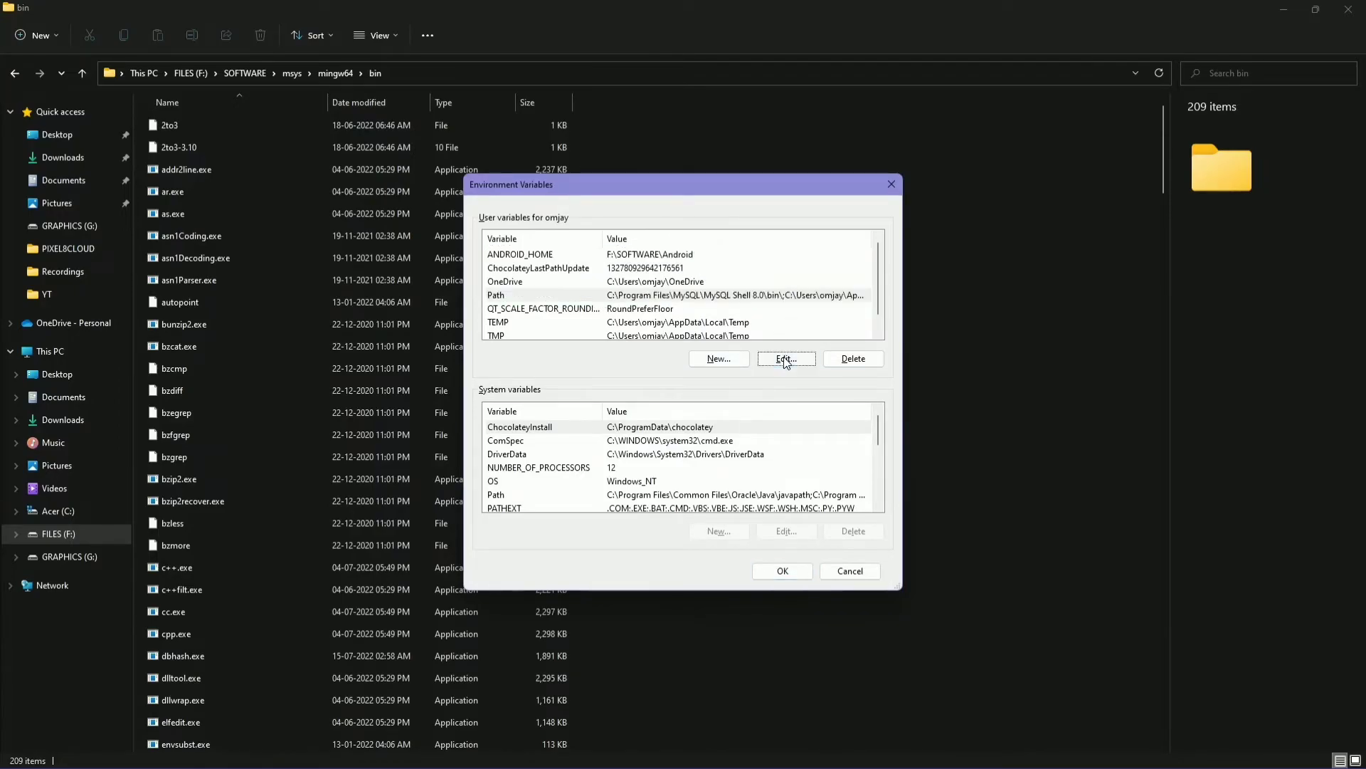
{"action": "left_click", "coordinate": [820, 251]}
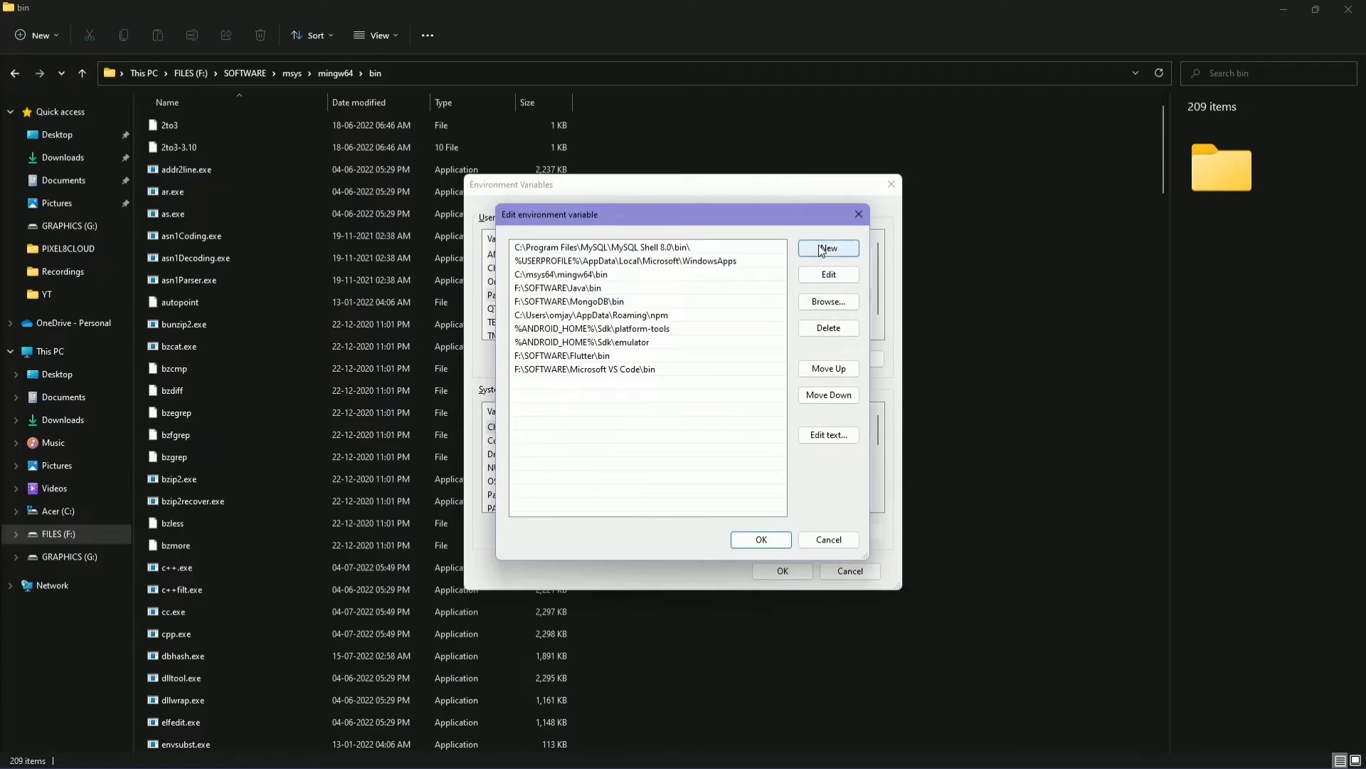
{"action": "key", "text": "ctrl+v"}
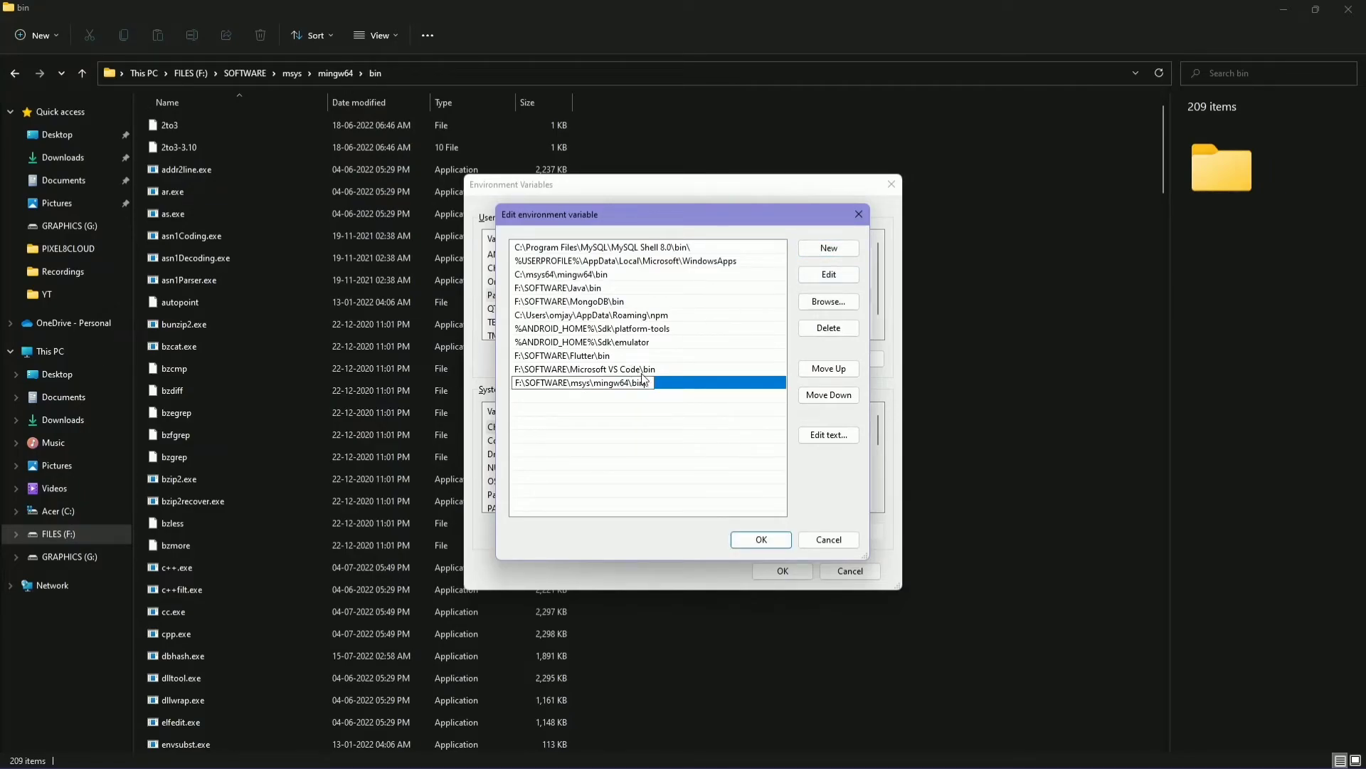
{"action": "left_click", "coordinate": [748, 538]}
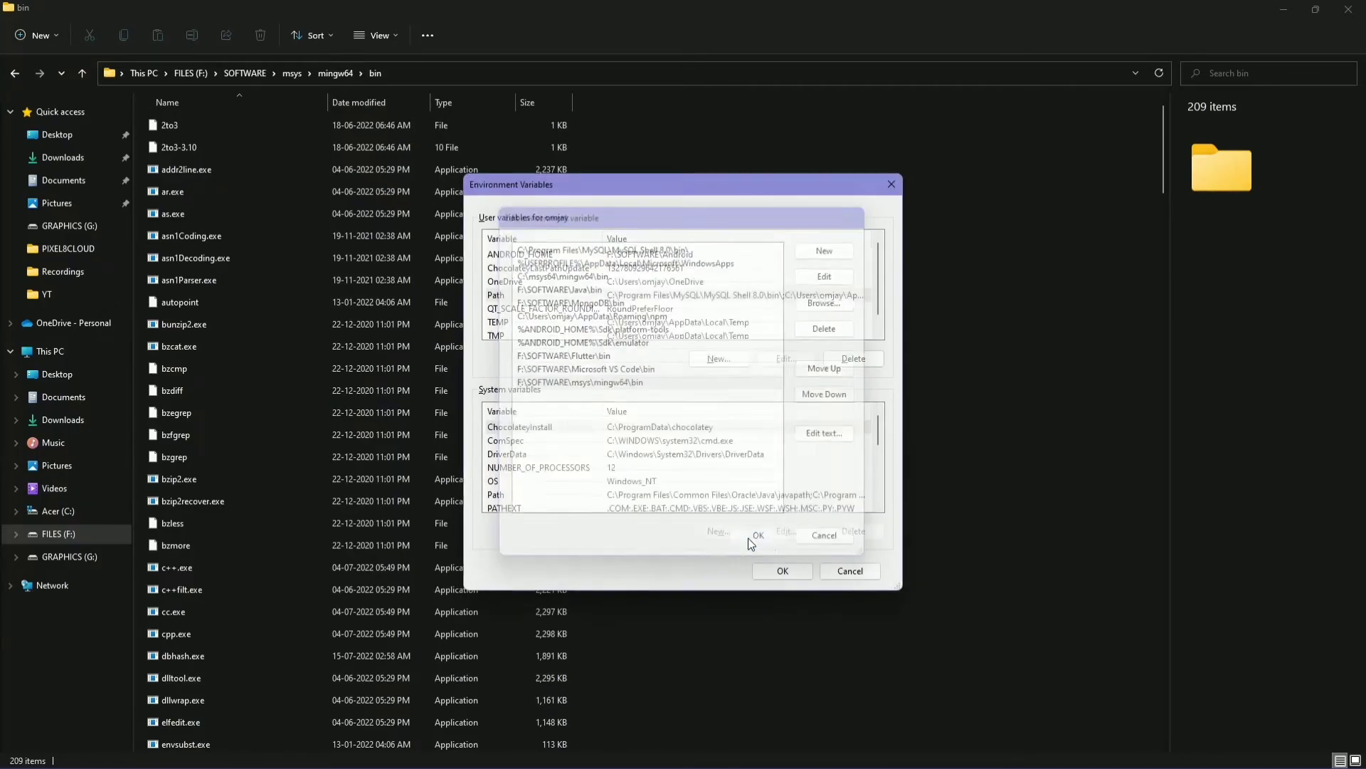
{"action": "left_click", "coordinate": [782, 571]}
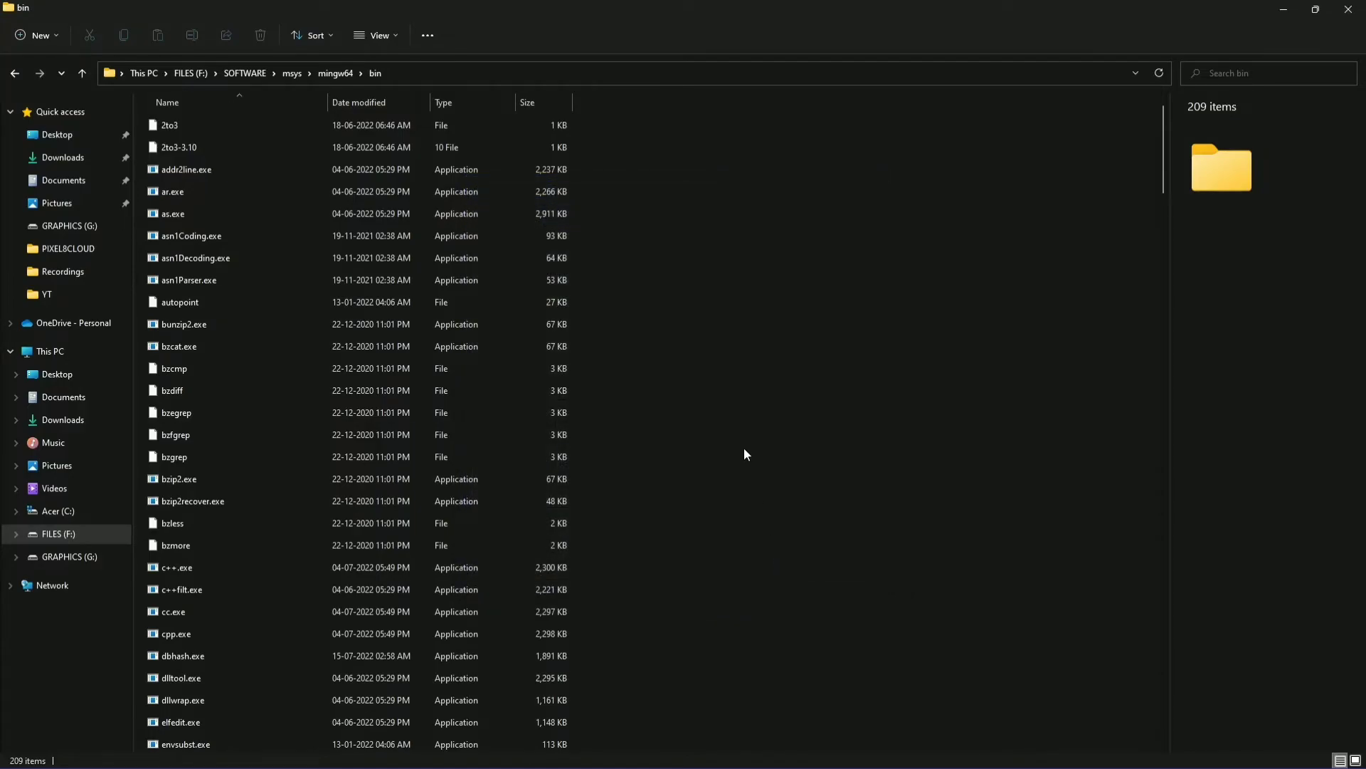
- Open a Command Prompt and run g++ --version to check the compiler installation
{"action": "key", "text": "super+r"}
{"action": "type", "text": "cmd"}
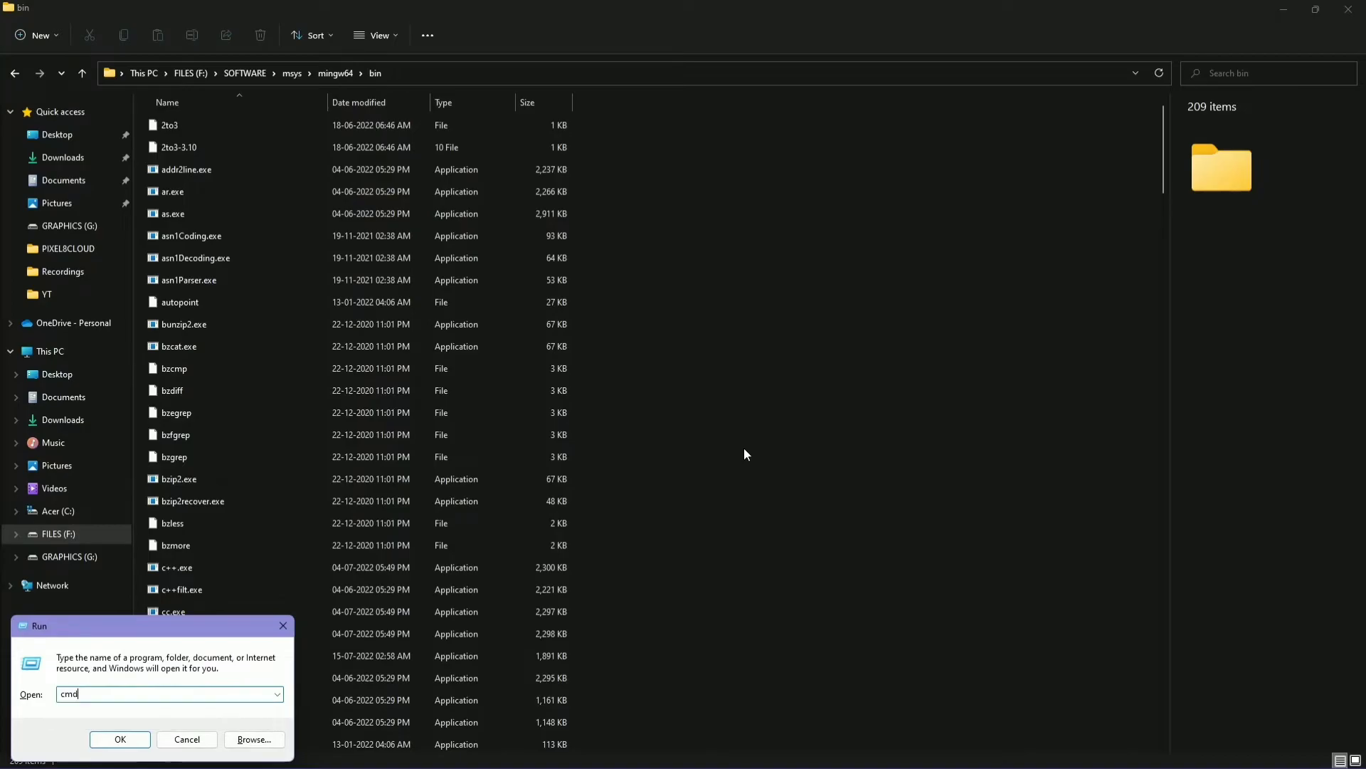
{"action": "key", "text": "Return"}
{"action": "type", "text": "g++"}
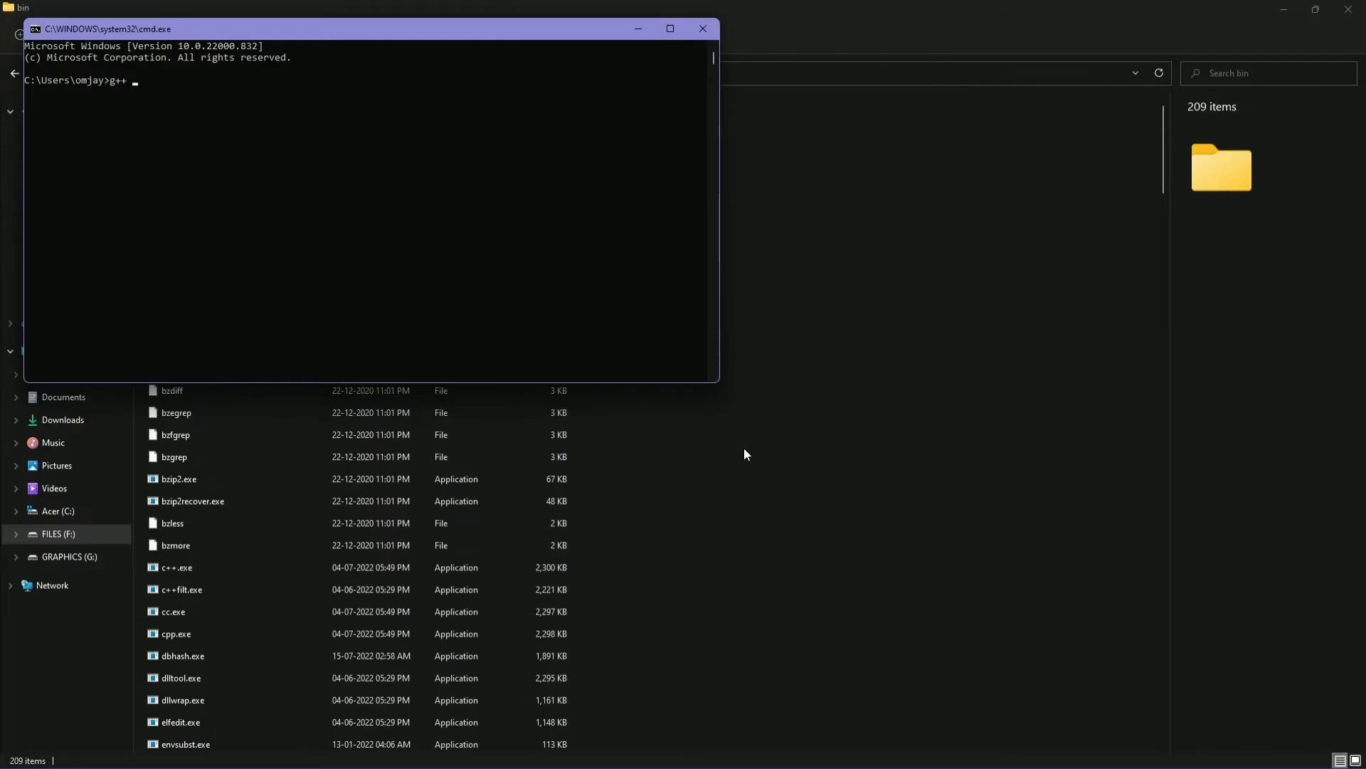
{"action": "type", "text": " --version"}
{"action": "key", "text": "Return"}
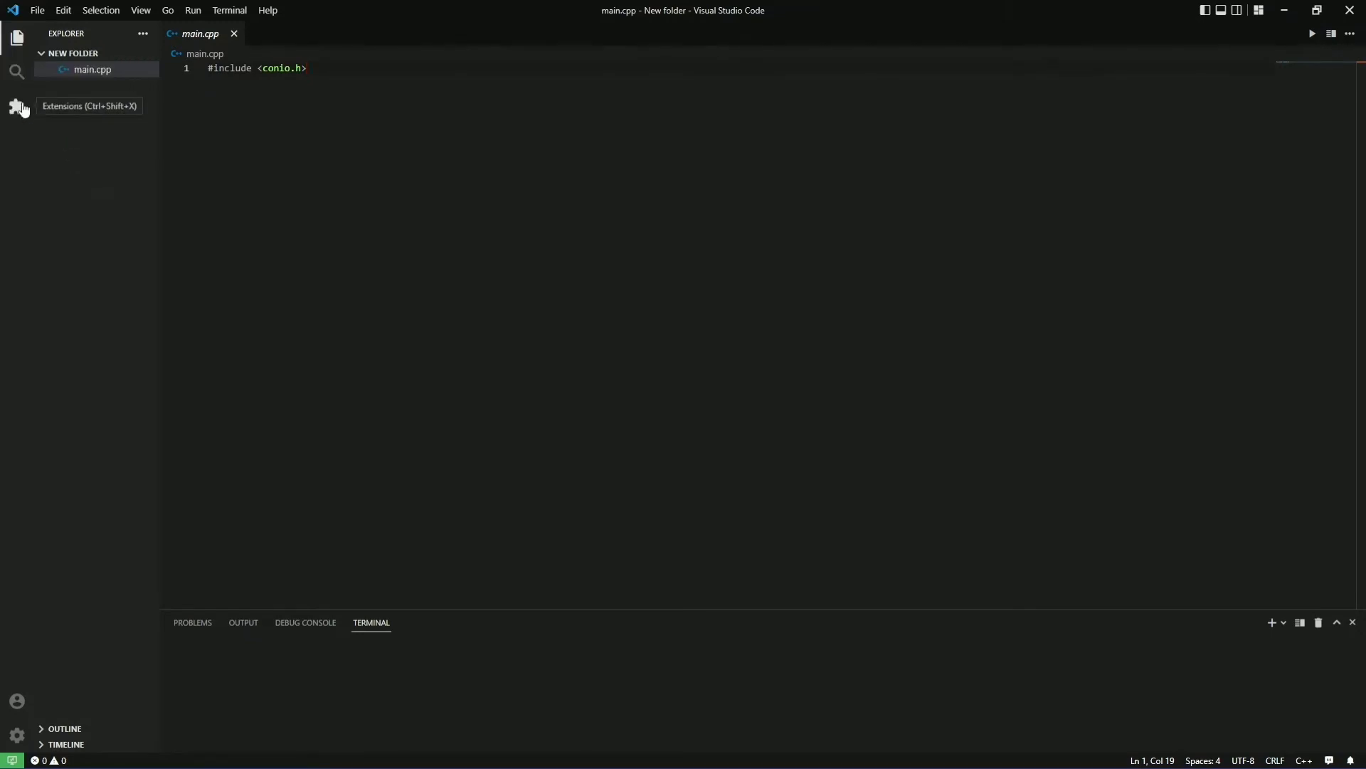
- In Visual Studio Code, view the details page of Microsoft's C/C++ extension and look through the installed extensions
{"action": "left_click", "coordinate": [16, 108]}
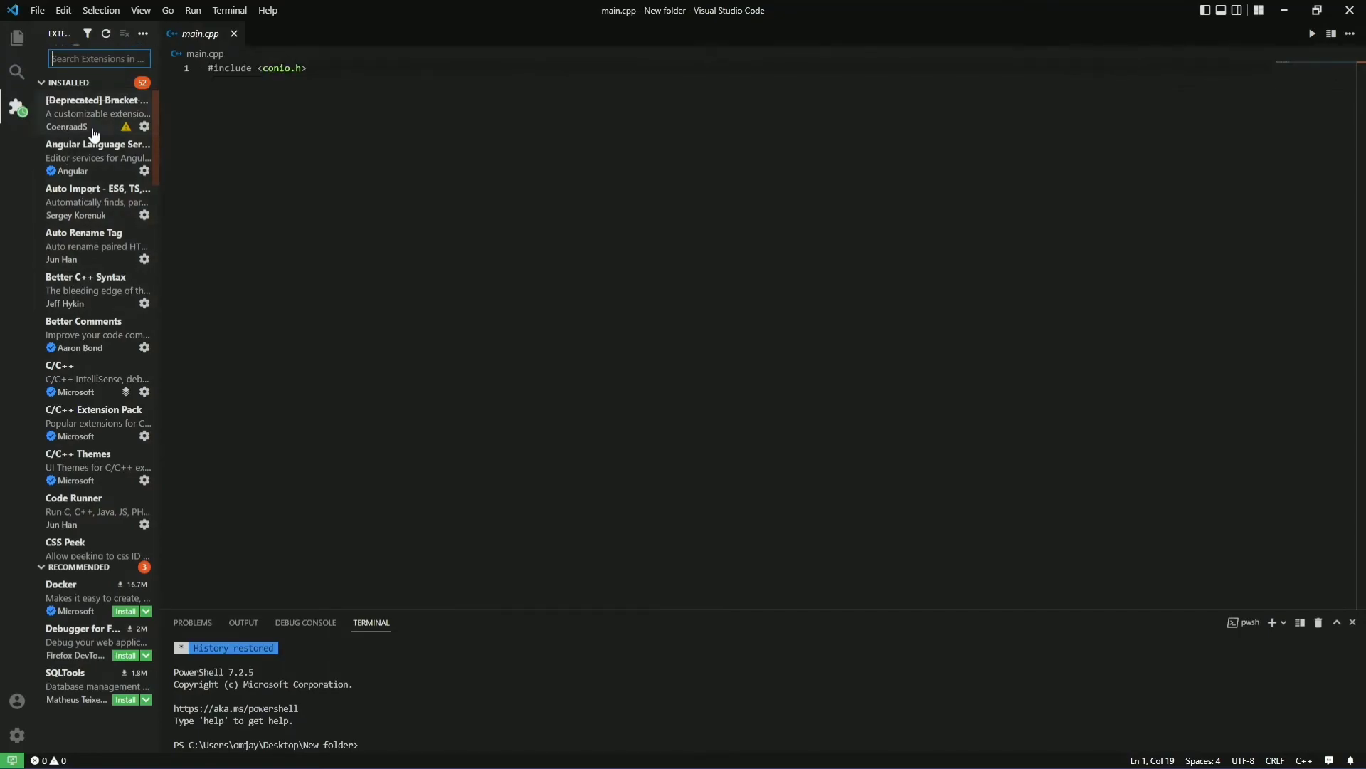
{"action": "left_click", "coordinate": [91, 370]}
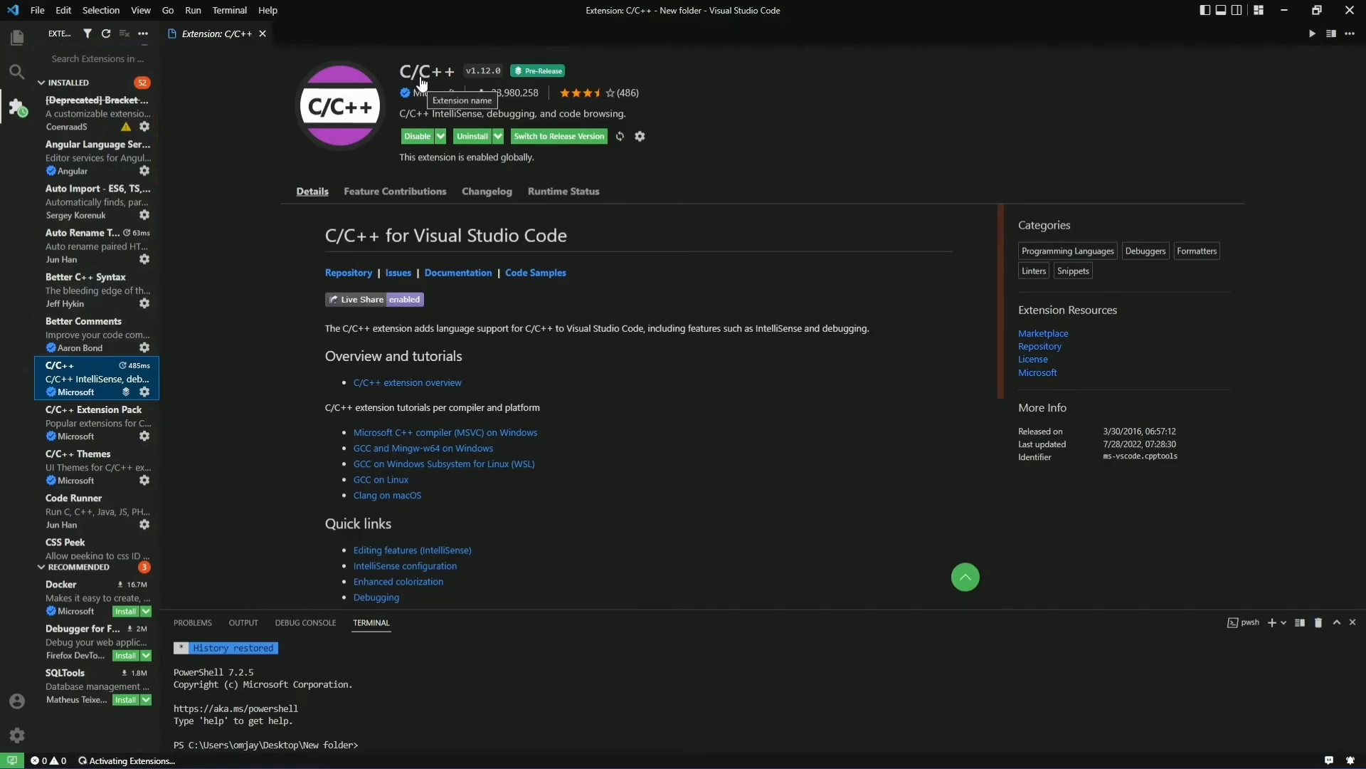
{"action": "scroll", "coordinate": [467, 321], "scroll_direction": "down", "scroll_amount": 1}
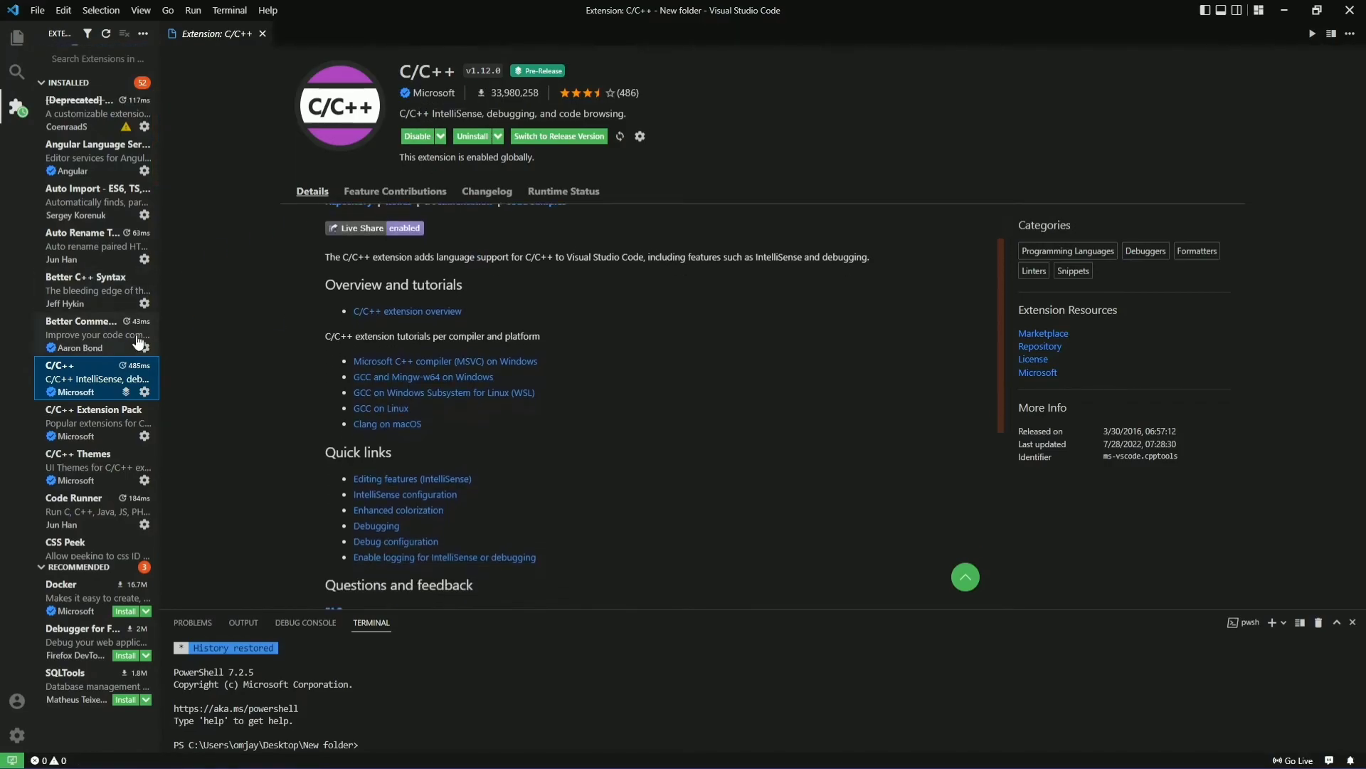
{"action": "scroll", "coordinate": [94, 388], "scroll_direction": "down", "scroll_amount": 1}
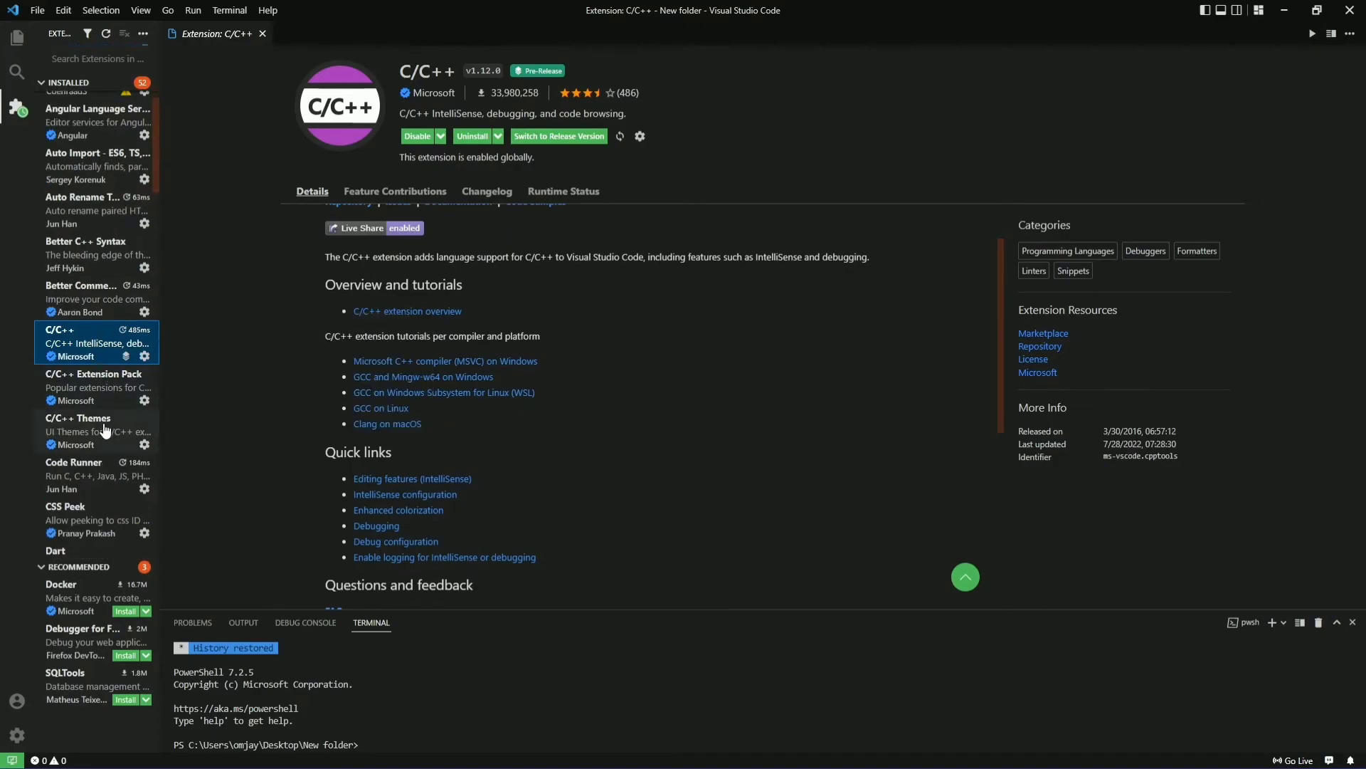
{"action": "scroll", "coordinate": [105, 427], "scroll_direction": "down", "scroll_amount": 1}
- Search the extensions for "code runner" and view the Code Runner extension's details page
{"action": "left_click", "coordinate": [92, 57]}
{"action": "type", "text": "cooe "}
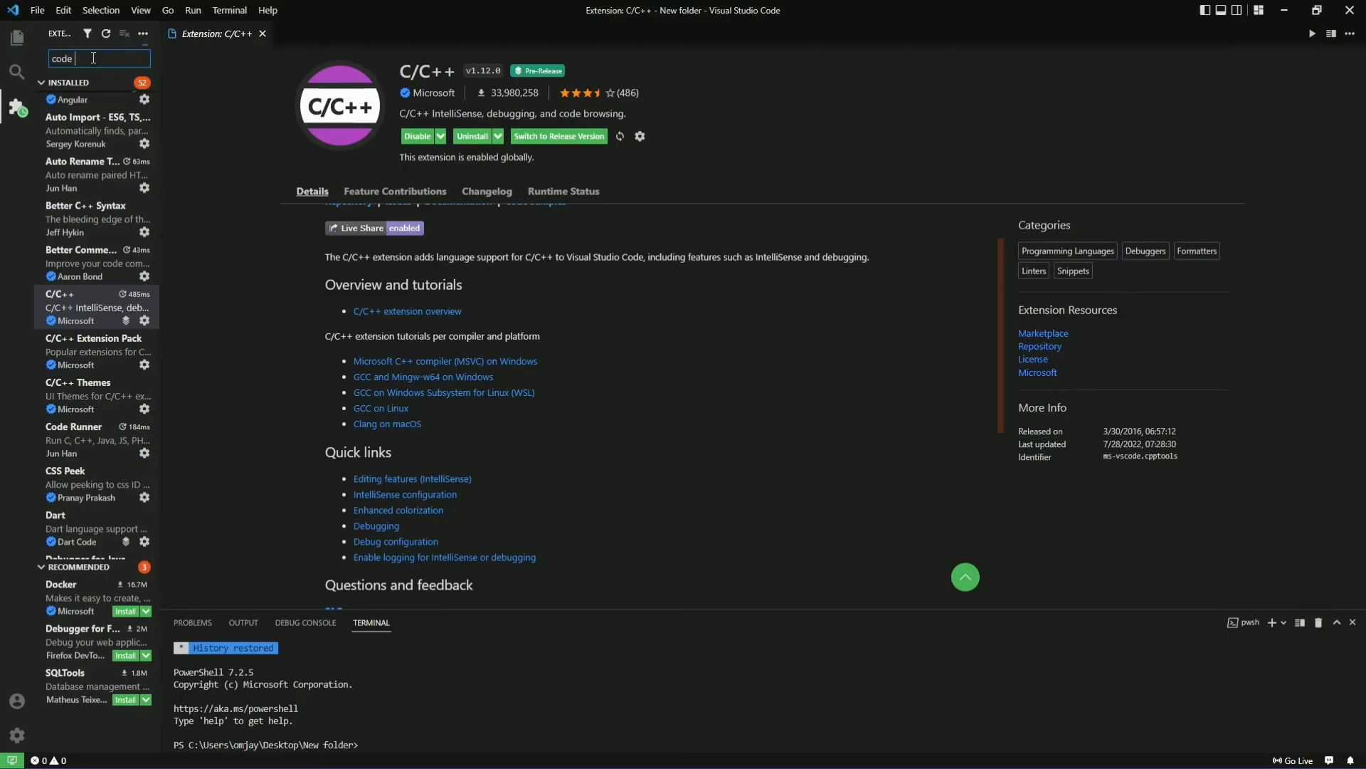
{"action": "type", "text": "runner"}
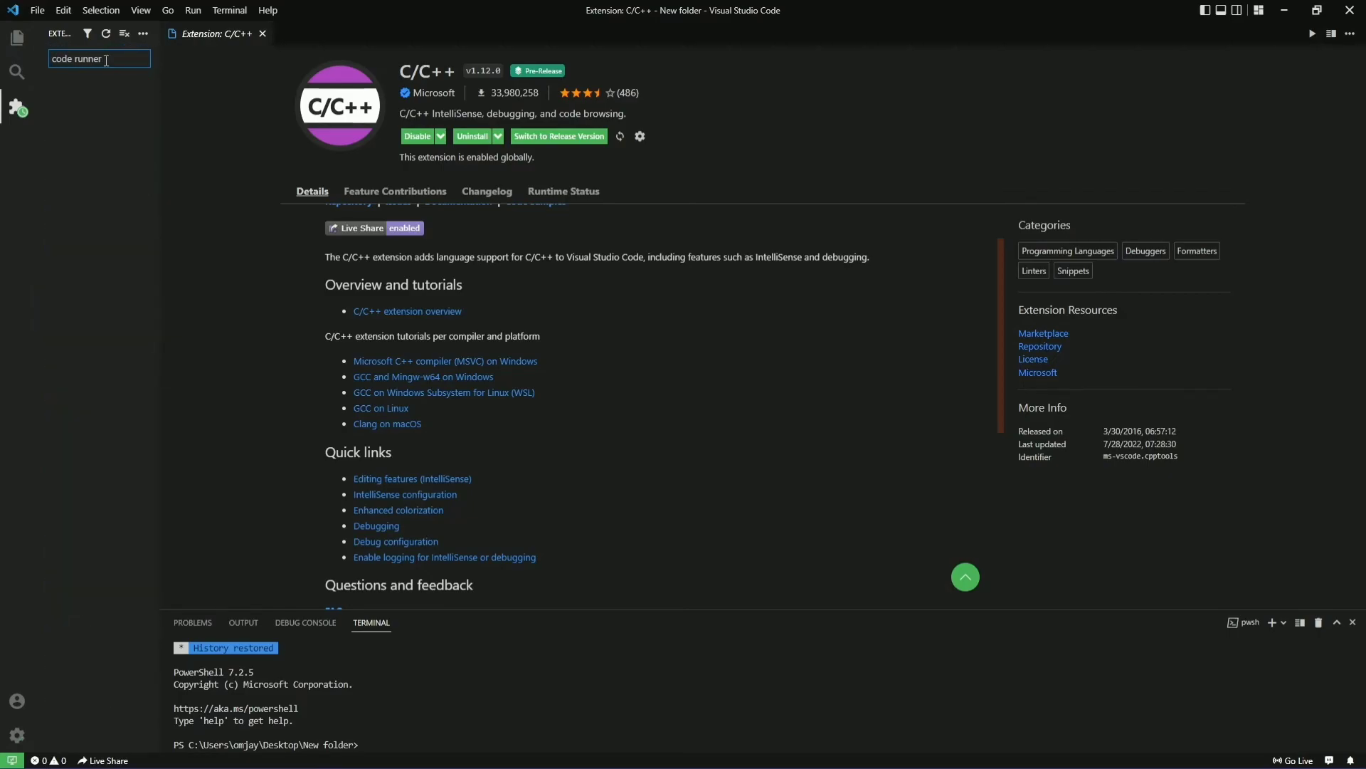
{"action": "left_click", "coordinate": [99, 93]}
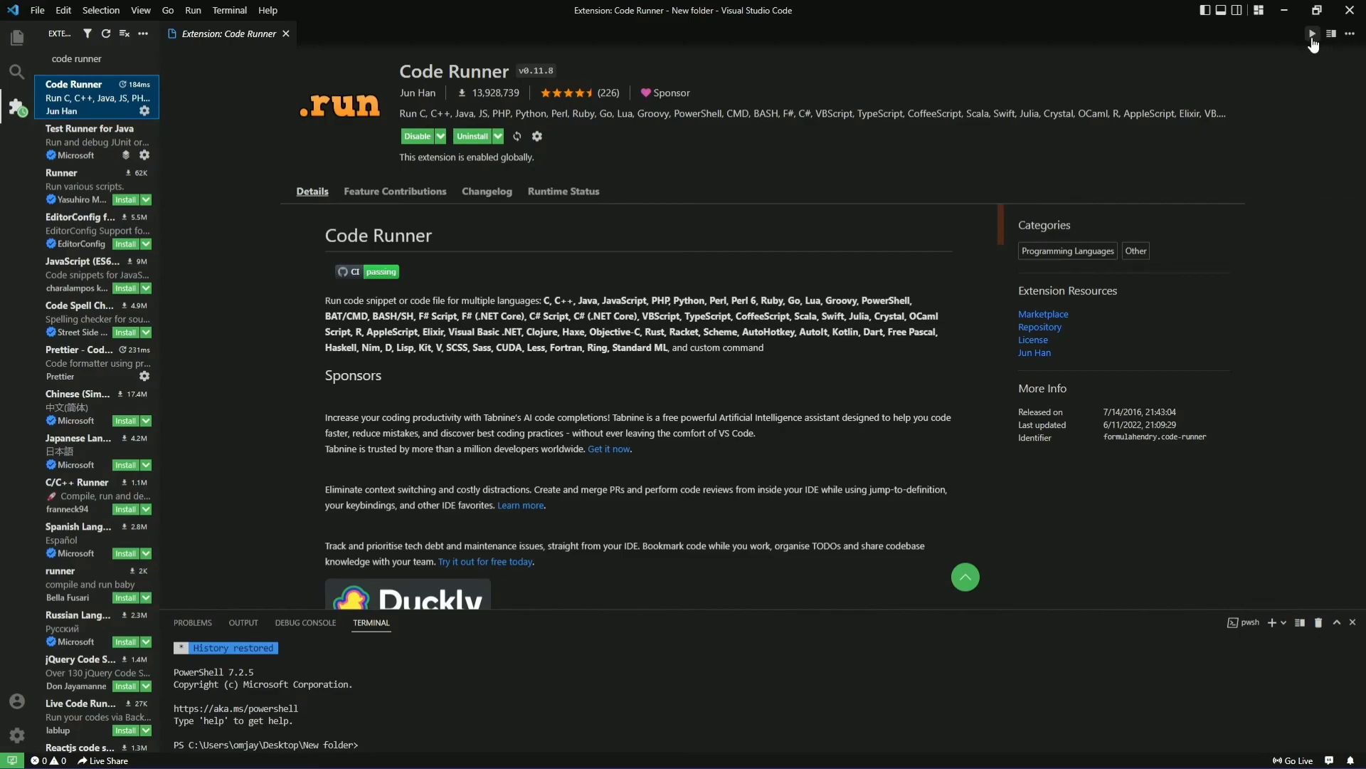
- Return to the project files and open main.cpp in the editor
{"action": "left_click", "coordinate": [11, 39]}
{"action": "left_click", "coordinate": [140, 68]}
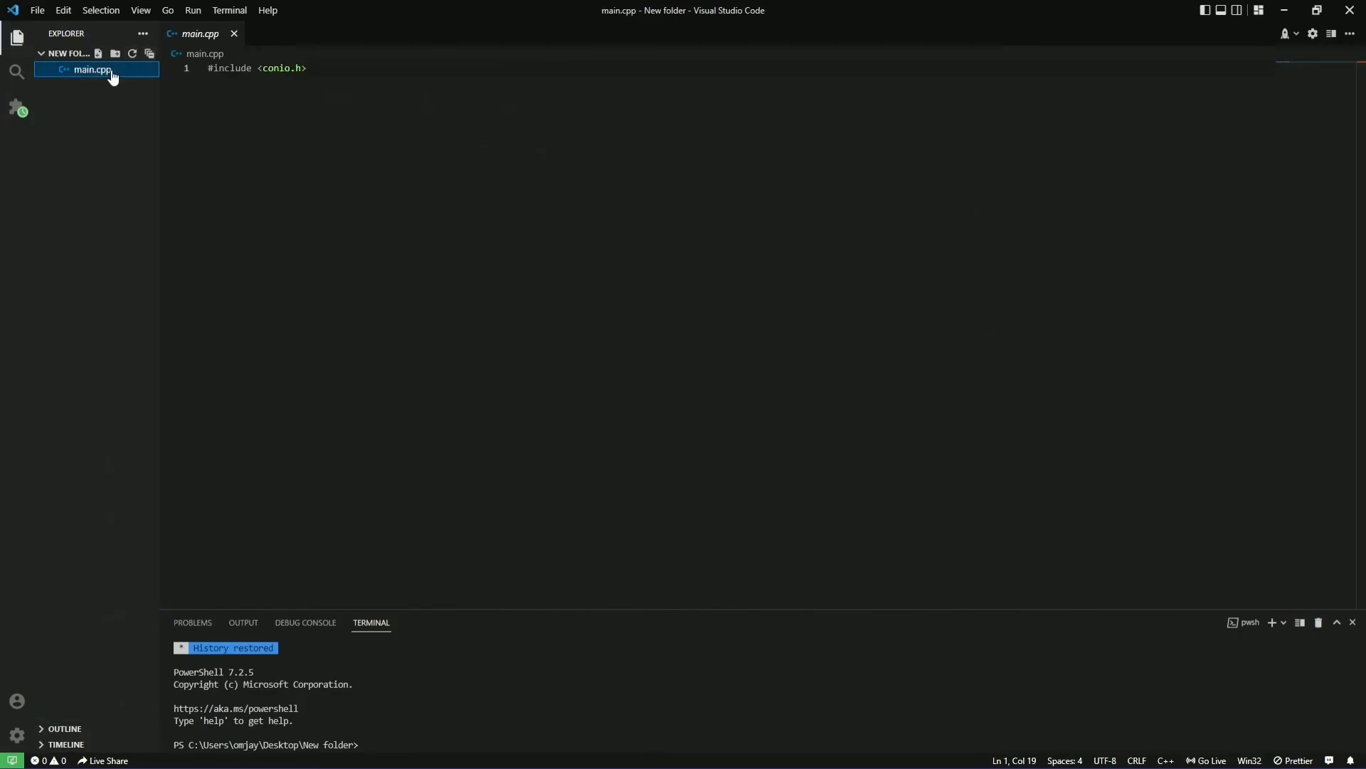